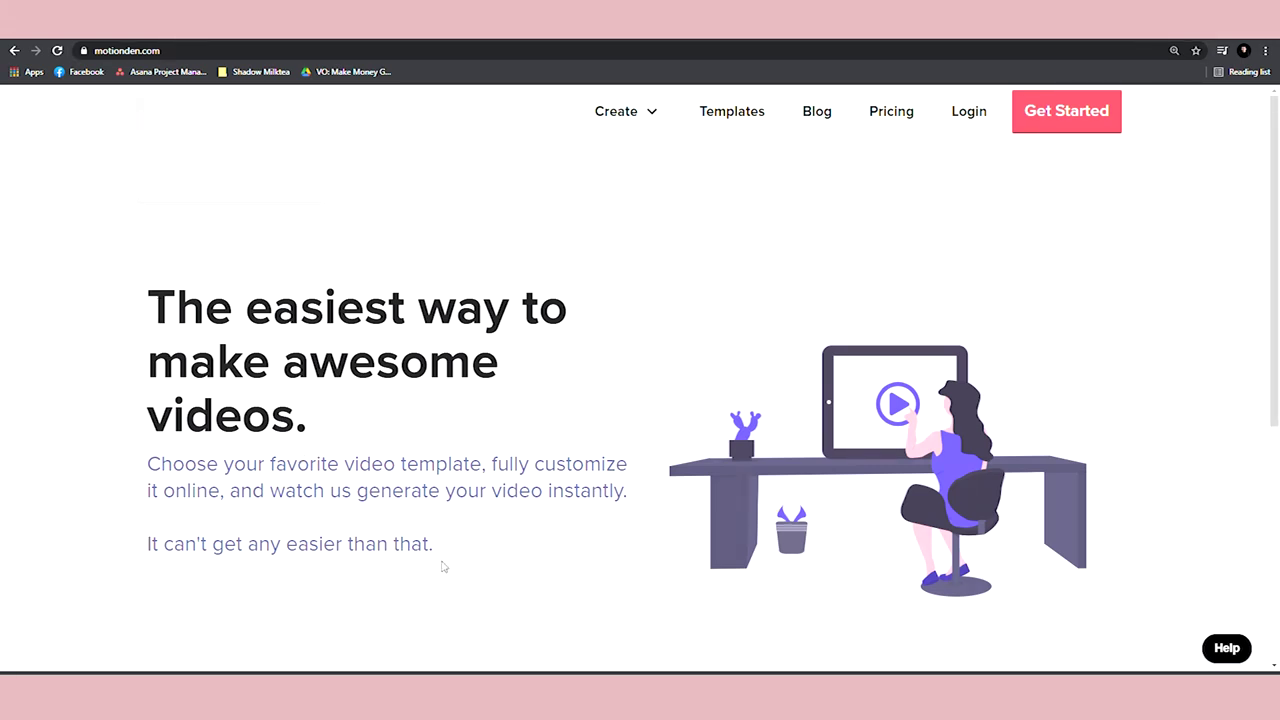
{"action": "scroll", "coordinate": [461, 458], "scroll_direction": "down", "scroll_amount": 1}
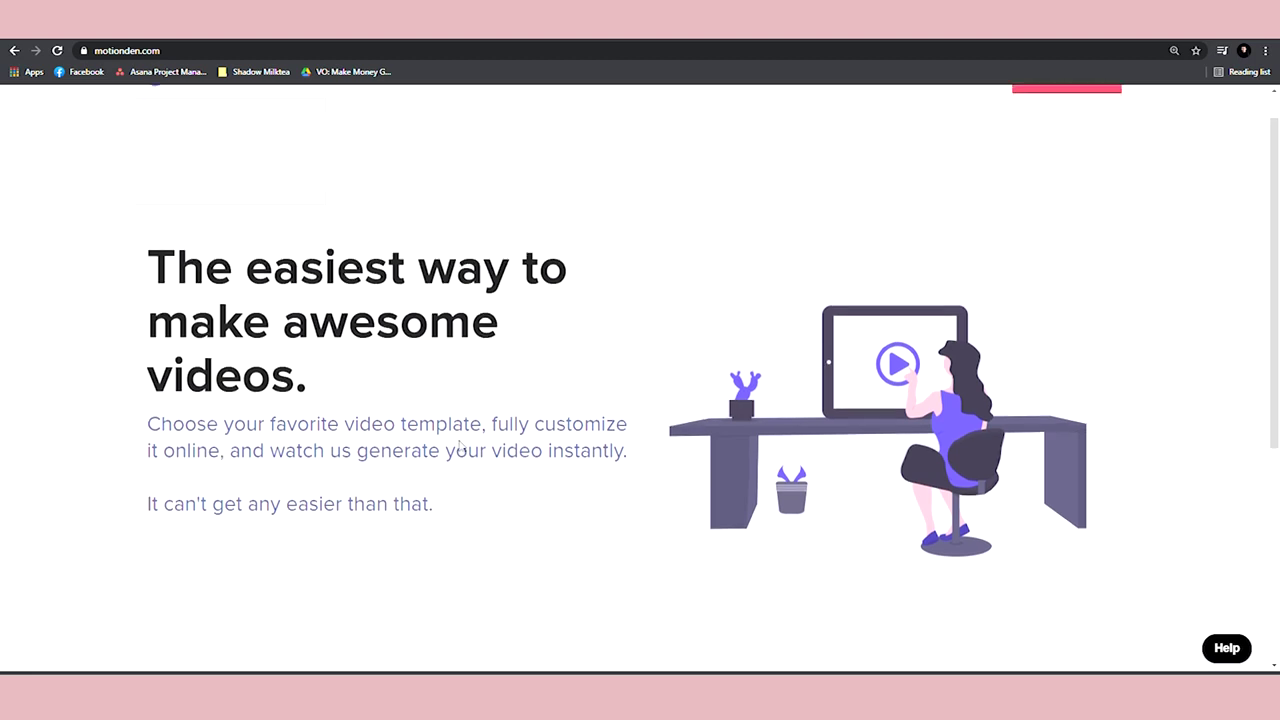
{"action": "scroll", "coordinate": [466, 440], "scroll_direction": "up", "scroll_amount": 1}
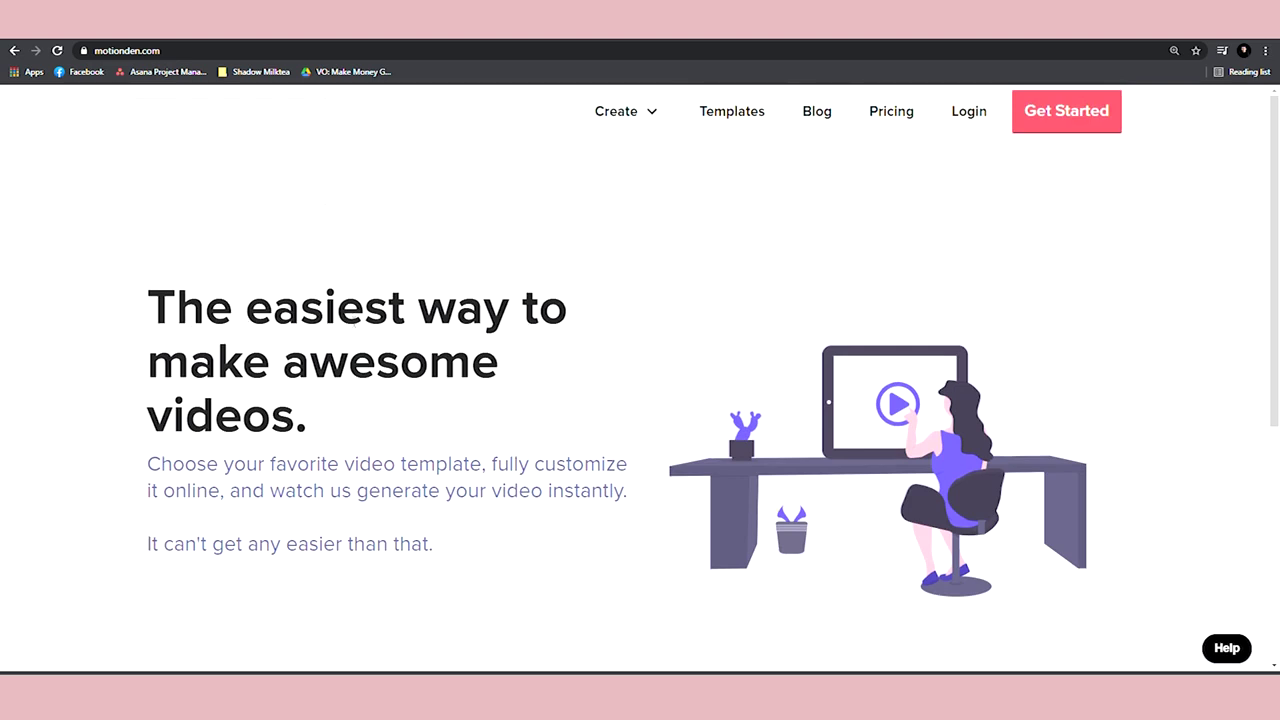
{"action": "left_click_drag", "start_coordinate": [148, 305], "coordinate": [483, 402]}
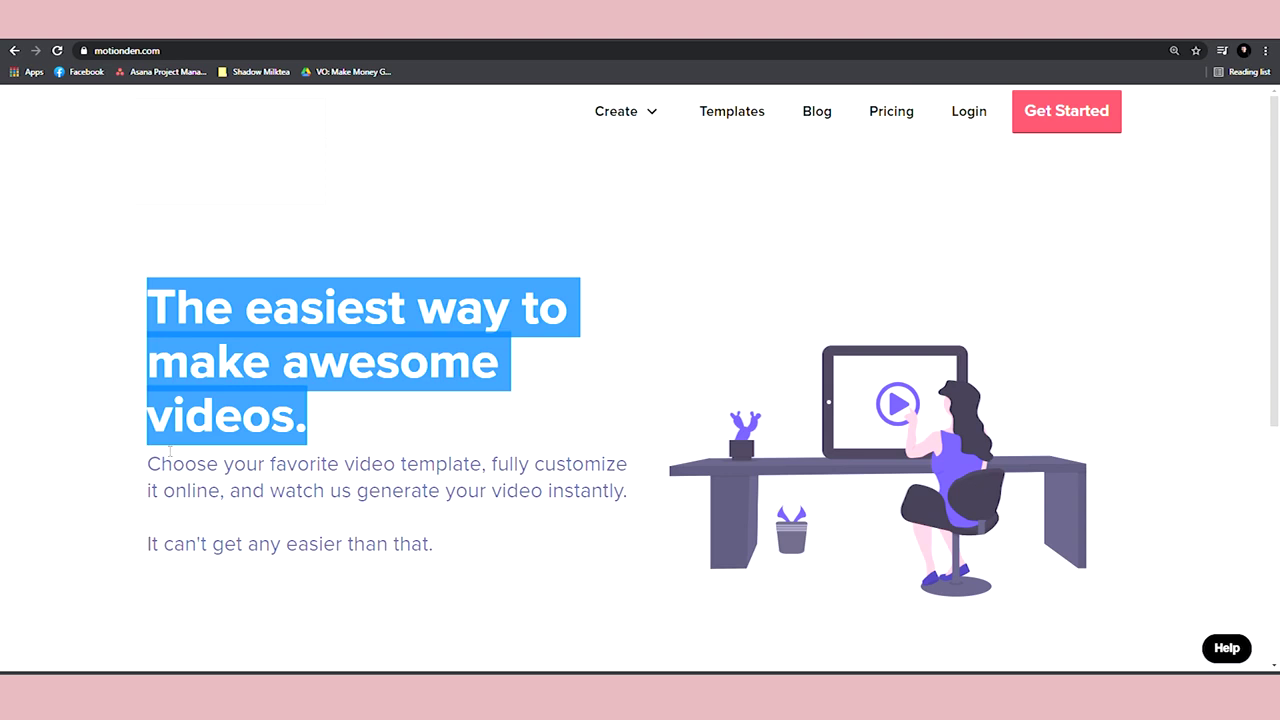
{"action": "left_click", "coordinate": [84, 460]}
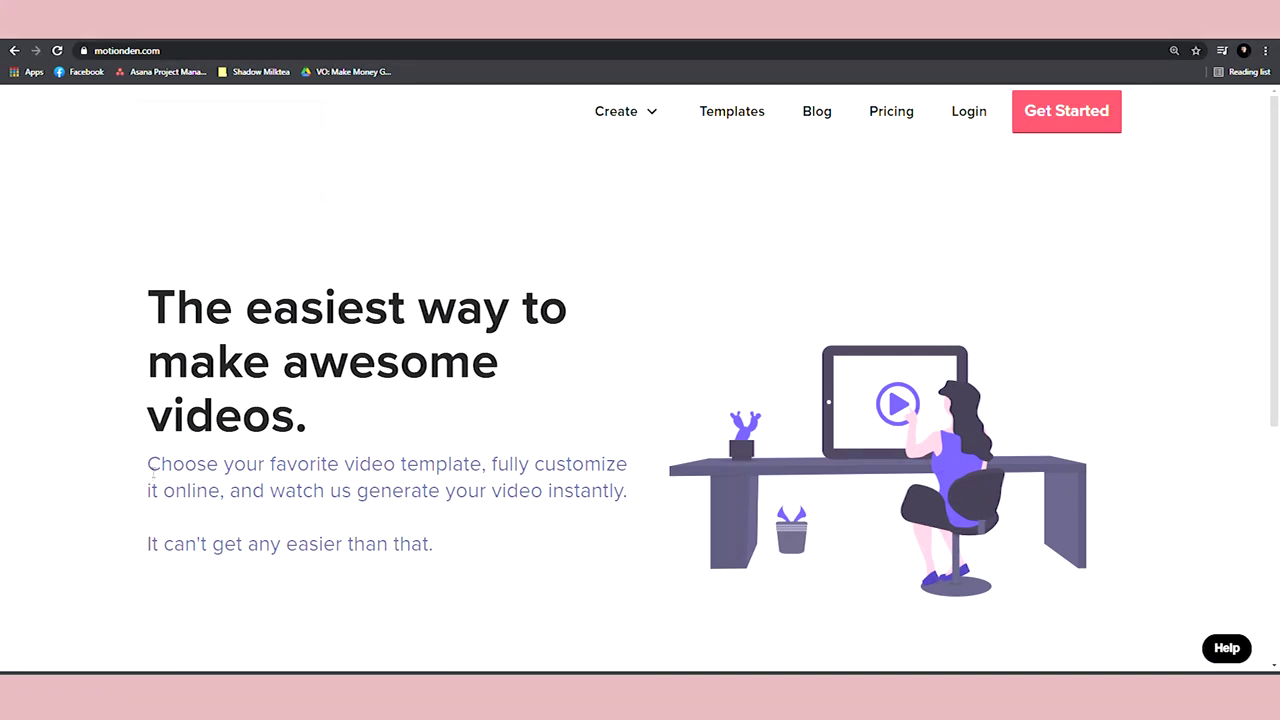
{"action": "left_click_drag", "start_coordinate": [152, 473], "coordinate": [632, 489]}
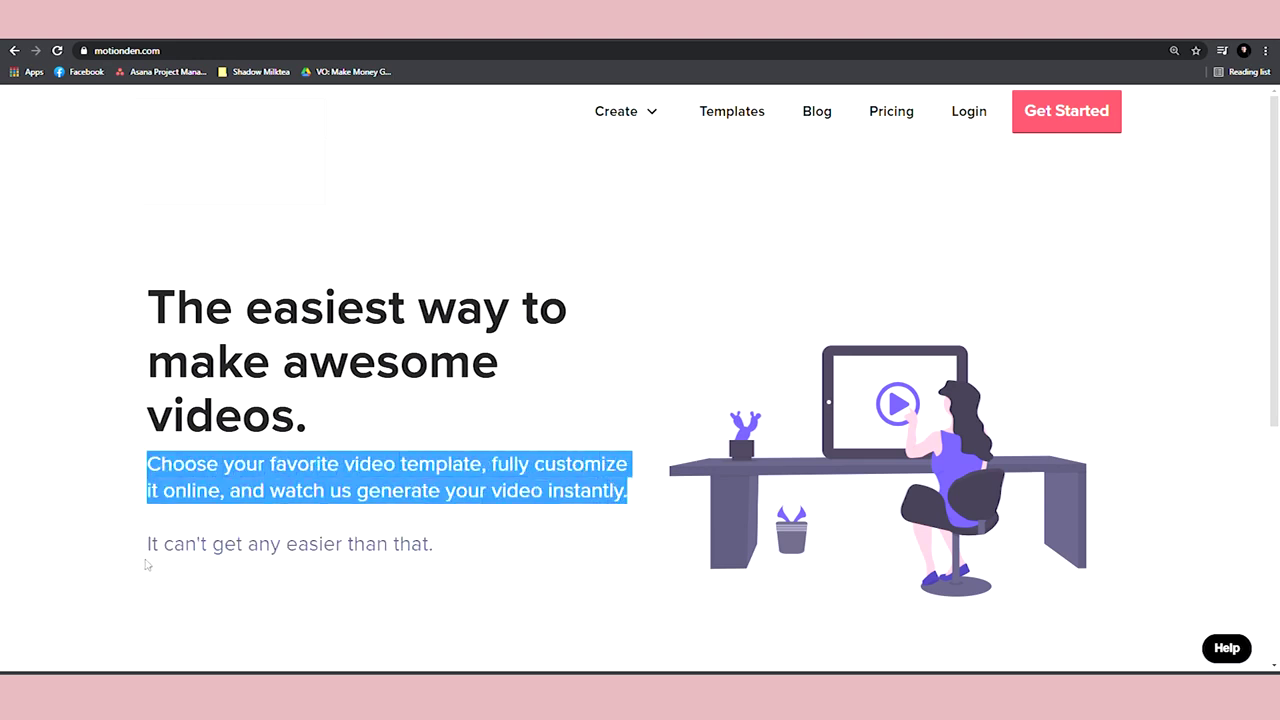
{"action": "left_click_drag", "start_coordinate": [147, 545], "coordinate": [406, 566]}
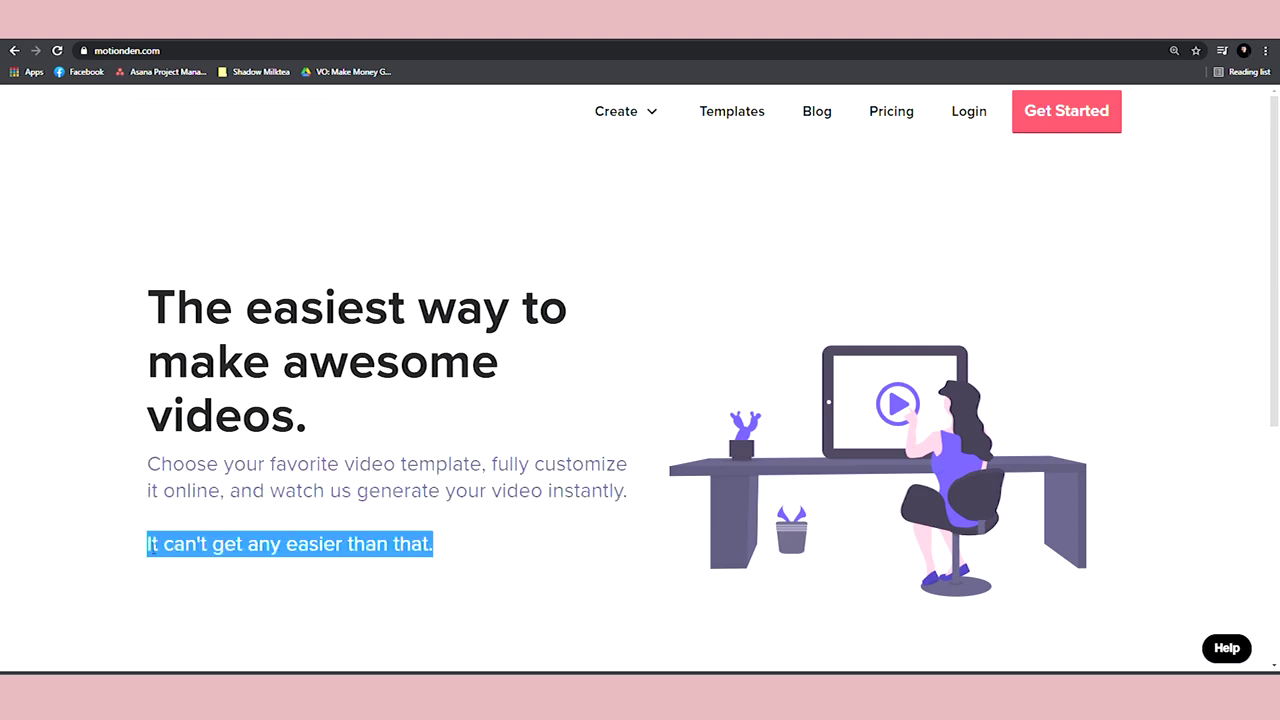
{"action": "left_click", "coordinate": [507, 554]}
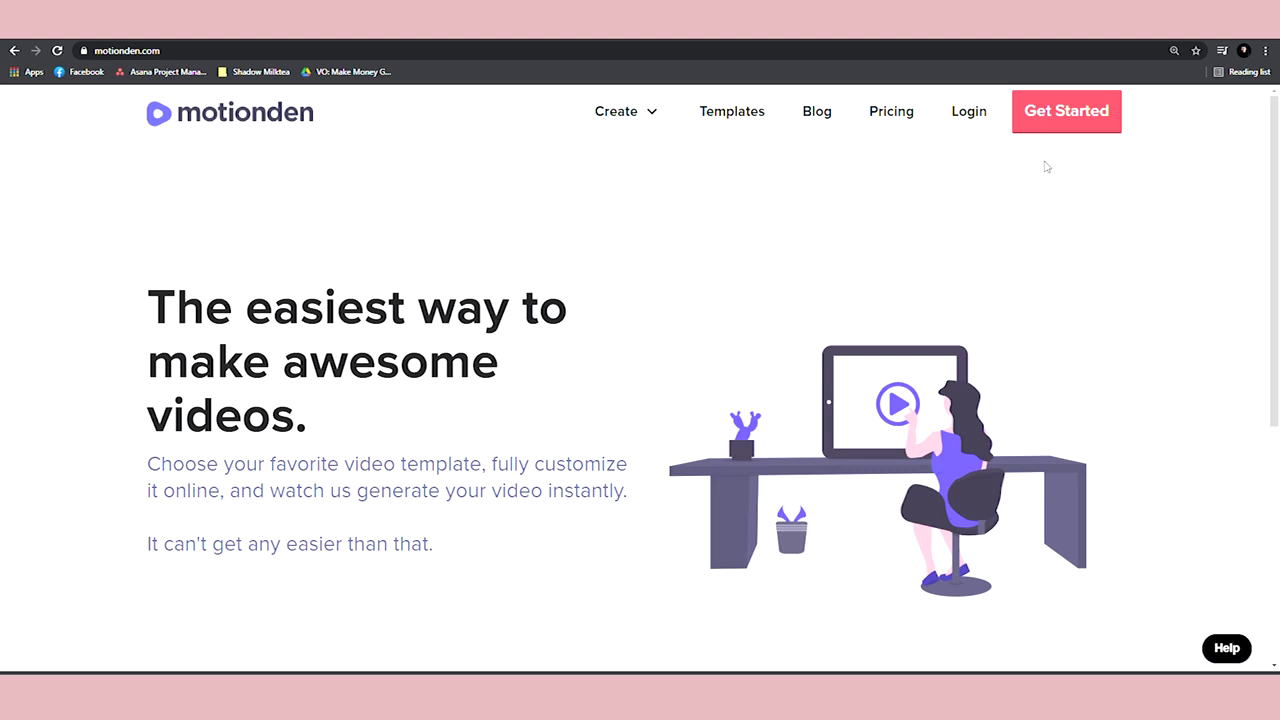
Start signing up for a Motionden account with Get Started.
{"action": "left_click", "coordinate": [1070, 112]}
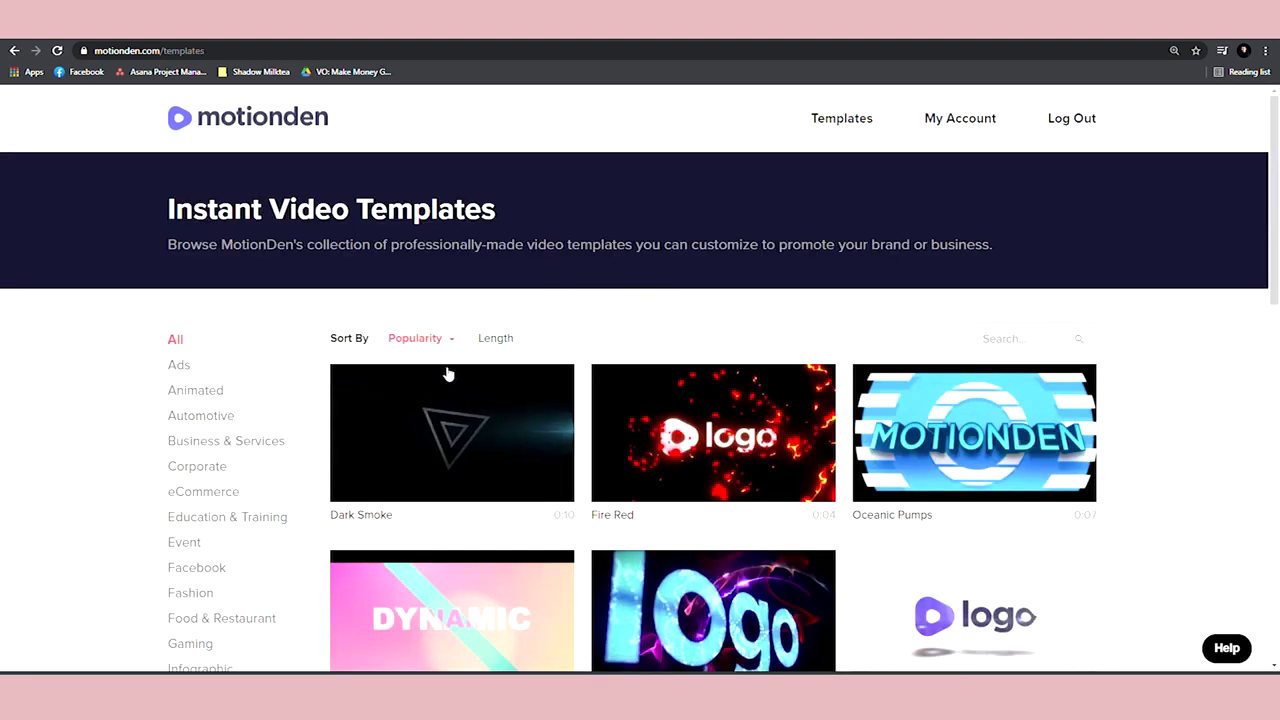
Scroll the template gallery and the Intro Templates results, including Oceanic Pumps, Honey and Inspirational Glitch.
{"action": "scroll", "coordinate": [615, 440], "scroll_direction": "down", "scroll_amount": 2}
{"action": "scroll", "coordinate": [613, 395], "scroll_direction": "down", "scroll_amount": 5}
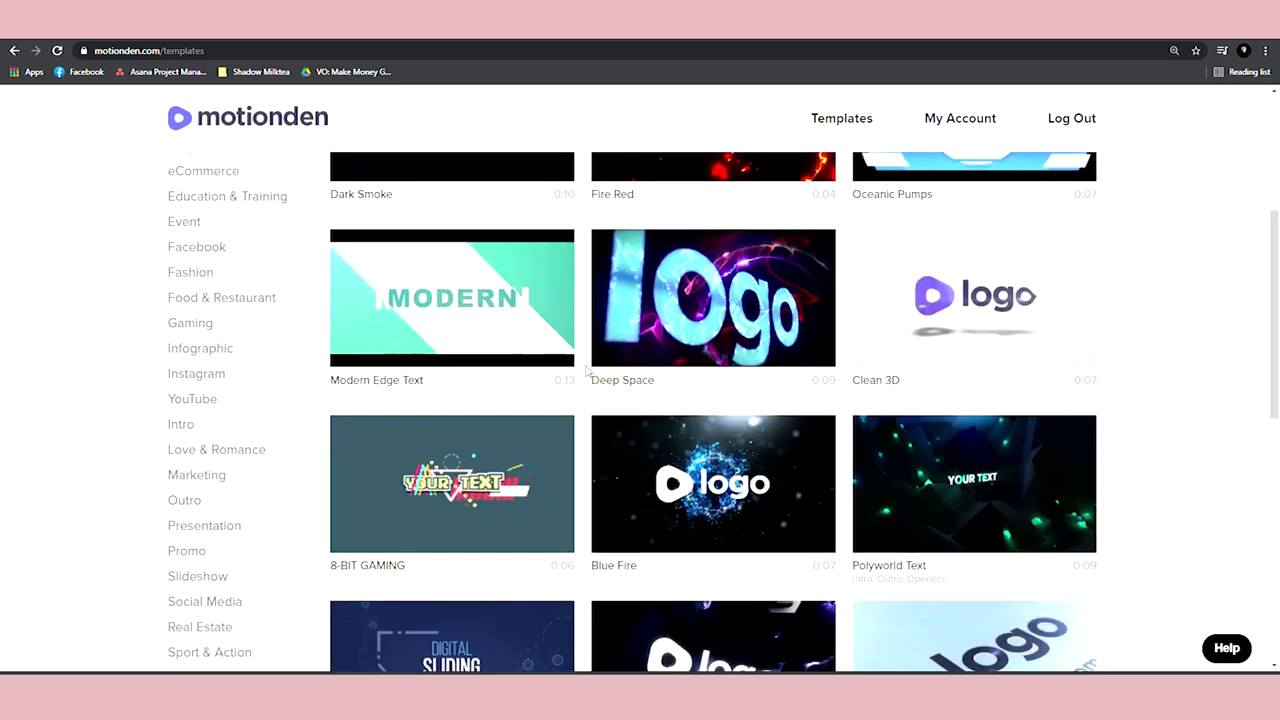
{"action": "scroll", "coordinate": [531, 471], "scroll_direction": "down", "scroll_amount": 1}
{"action": "scroll", "coordinate": [790, 445], "scroll_direction": "down", "scroll_amount": 1}
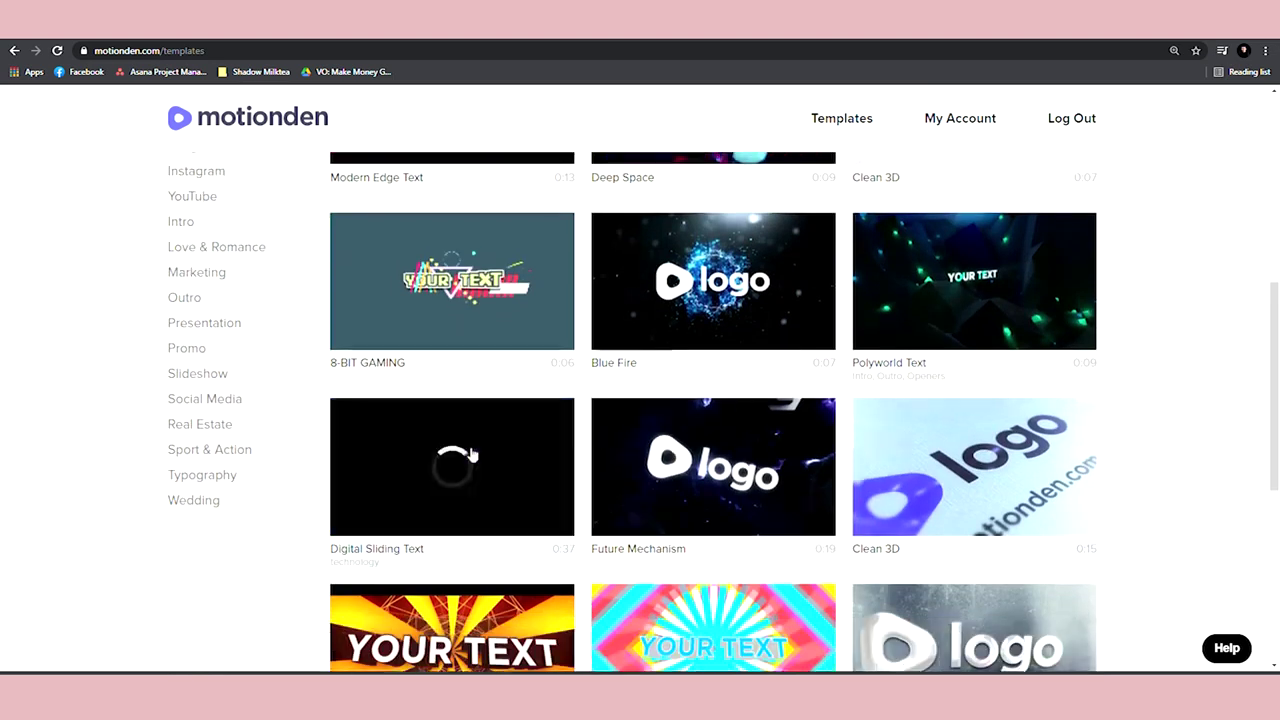
{"action": "scroll", "coordinate": [669, 491], "scroll_direction": "down", "scroll_amount": 3}
{"action": "scroll", "coordinate": [620, 480], "scroll_direction": "down", "scroll_amount": 1}
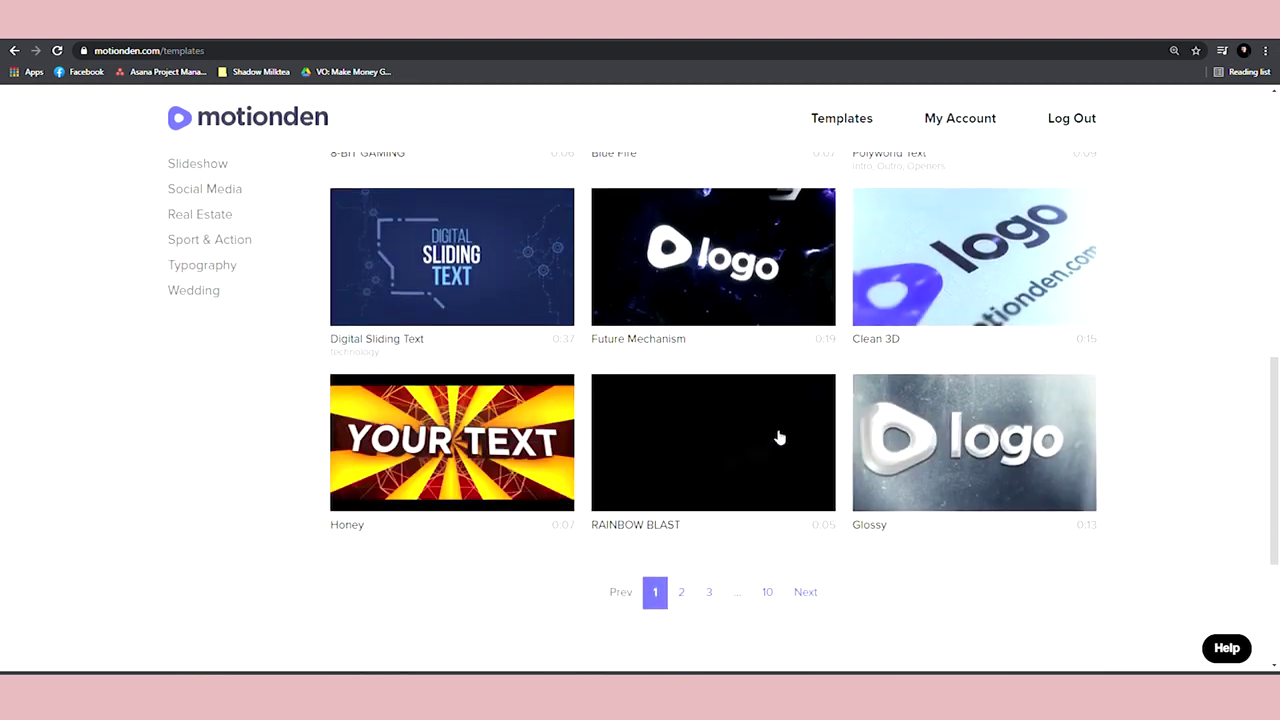
{"action": "scroll", "coordinate": [1022, 318], "scroll_direction": "up", "scroll_amount": 6}
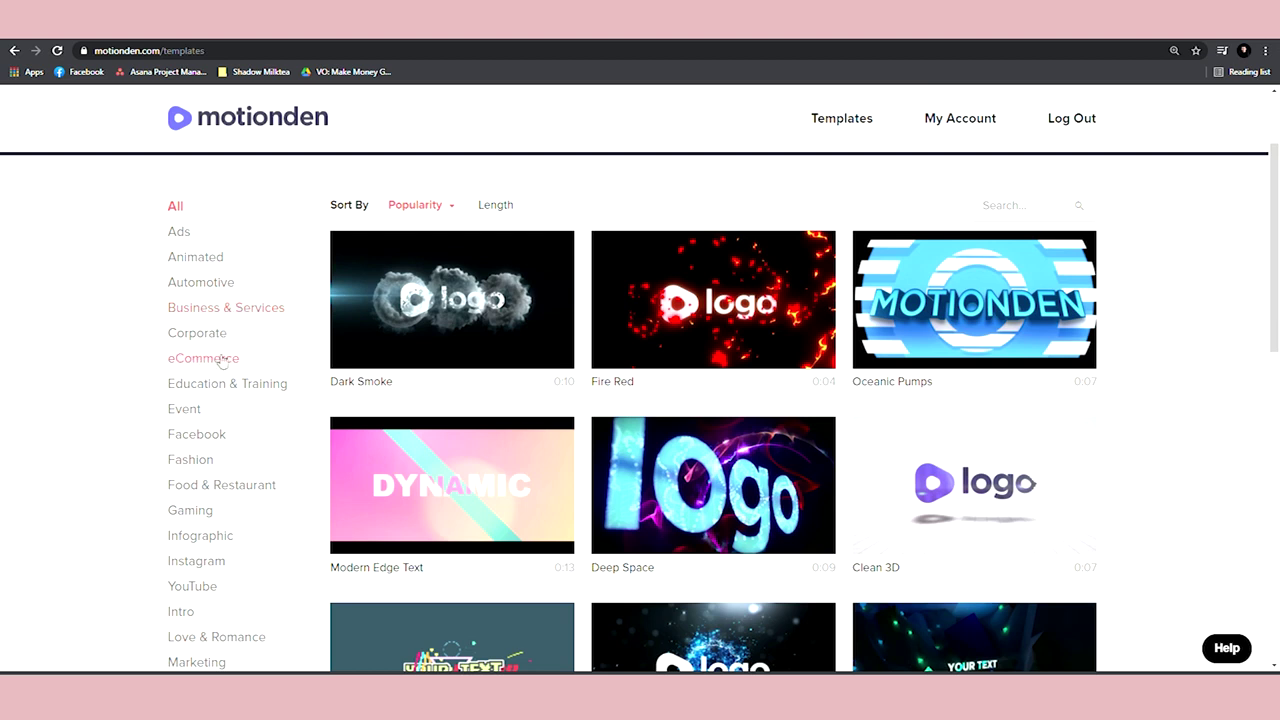
{"action": "scroll", "coordinate": [170, 385], "scroll_direction": "down", "scroll_amount": 1}
{"action": "scroll", "coordinate": [134, 385], "scroll_direction": "down", "scroll_amount": 1}
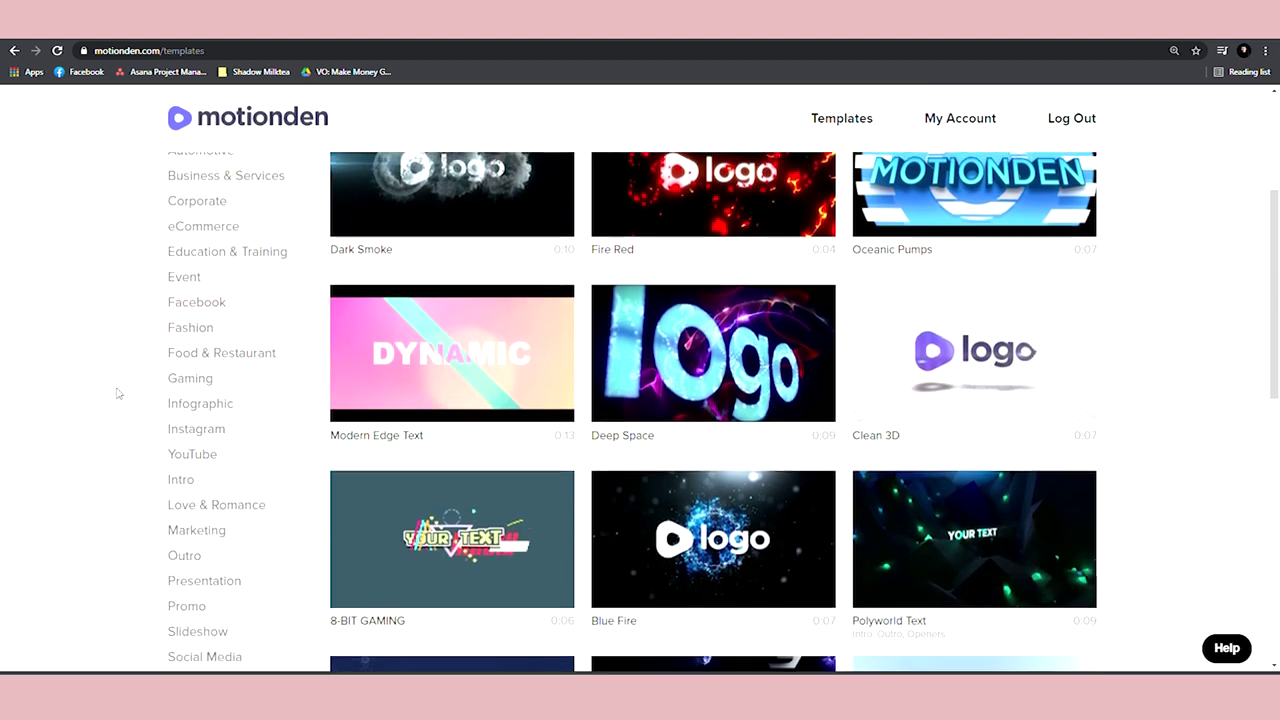
{"action": "scroll", "coordinate": [154, 377], "scroll_direction": "down", "scroll_amount": 1}
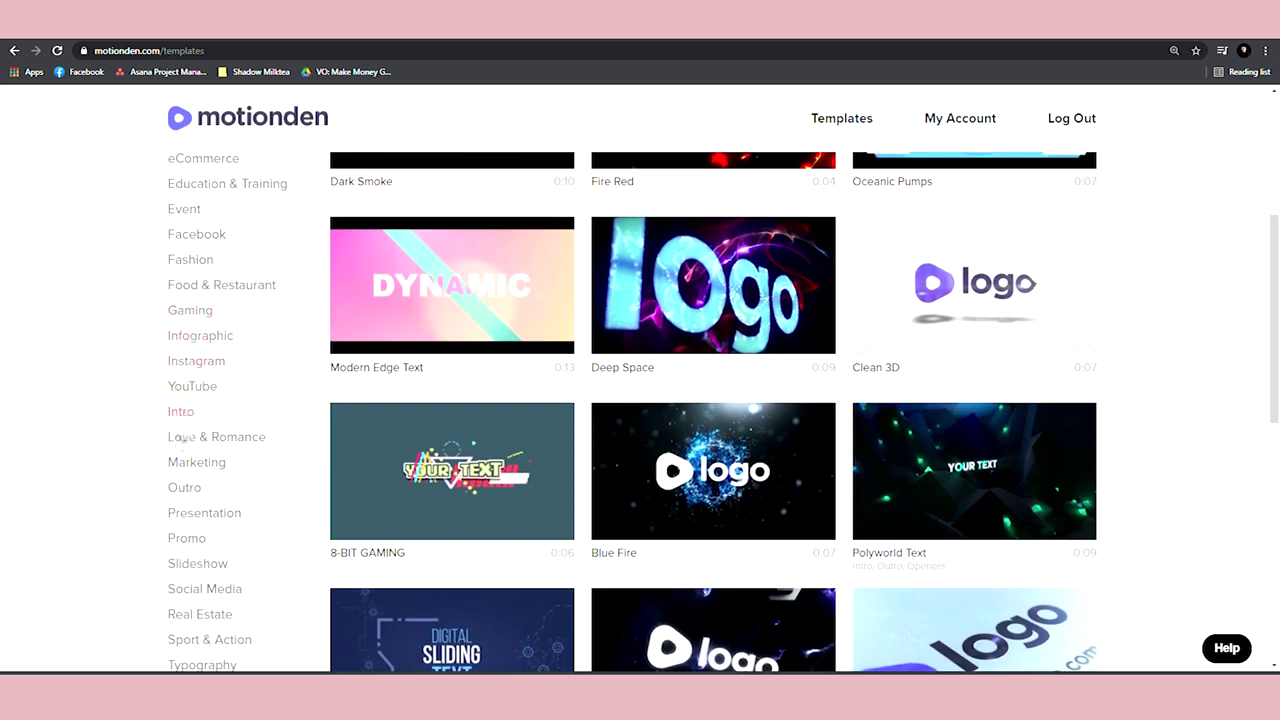
{"action": "scroll", "coordinate": [196, 503], "scroll_direction": "down", "scroll_amount": 3}
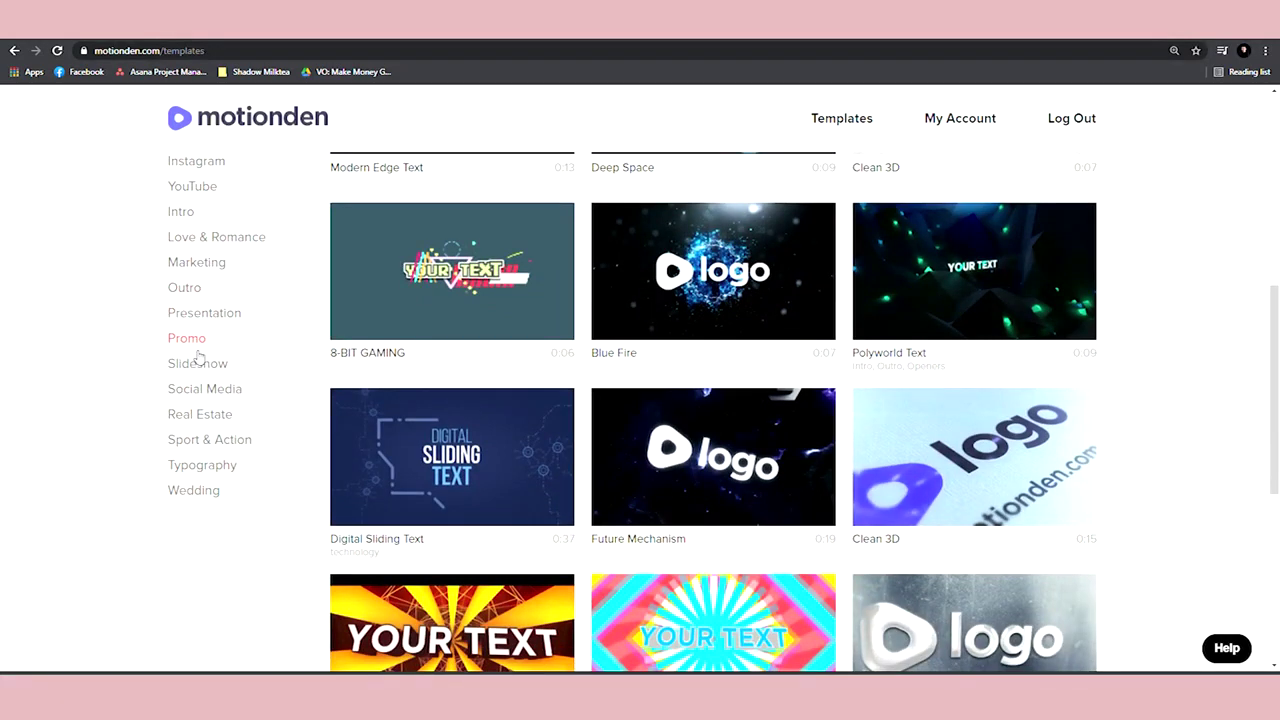
{"action": "scroll", "coordinate": [254, 363], "scroll_direction": "up", "scroll_amount": 3}
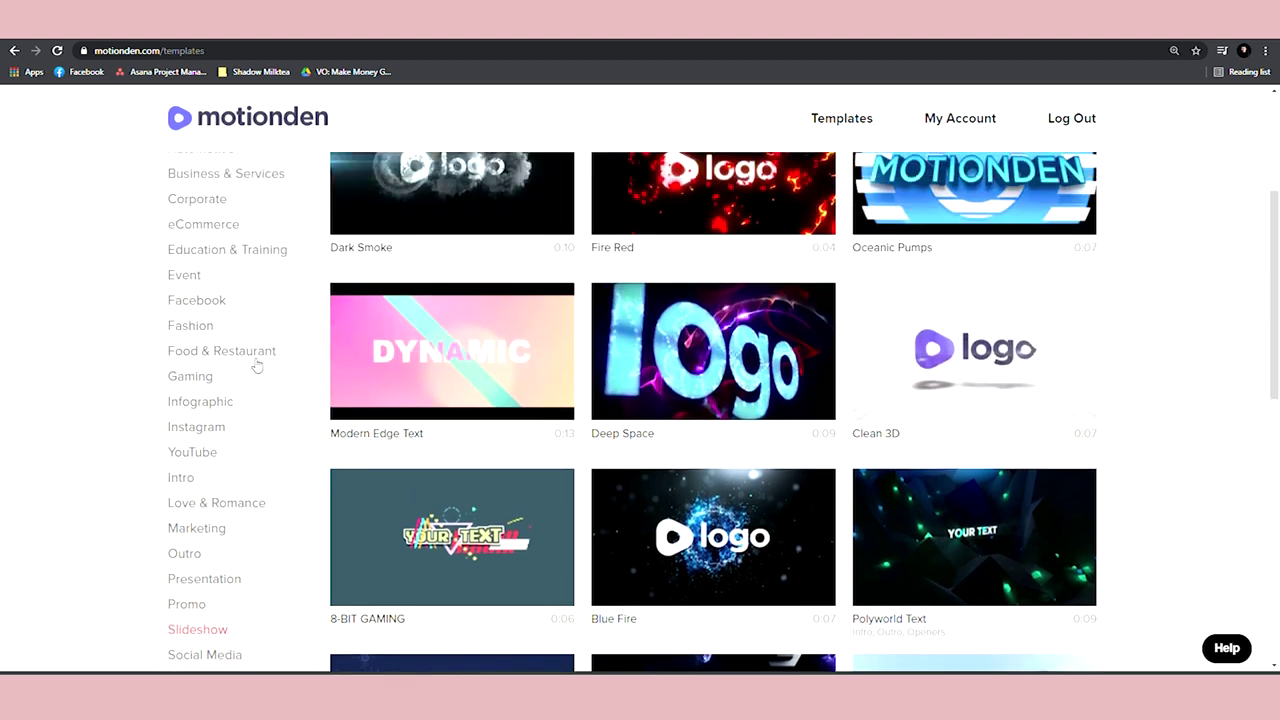
{"action": "scroll", "coordinate": [254, 363], "scroll_direction": "up", "scroll_amount": 2}
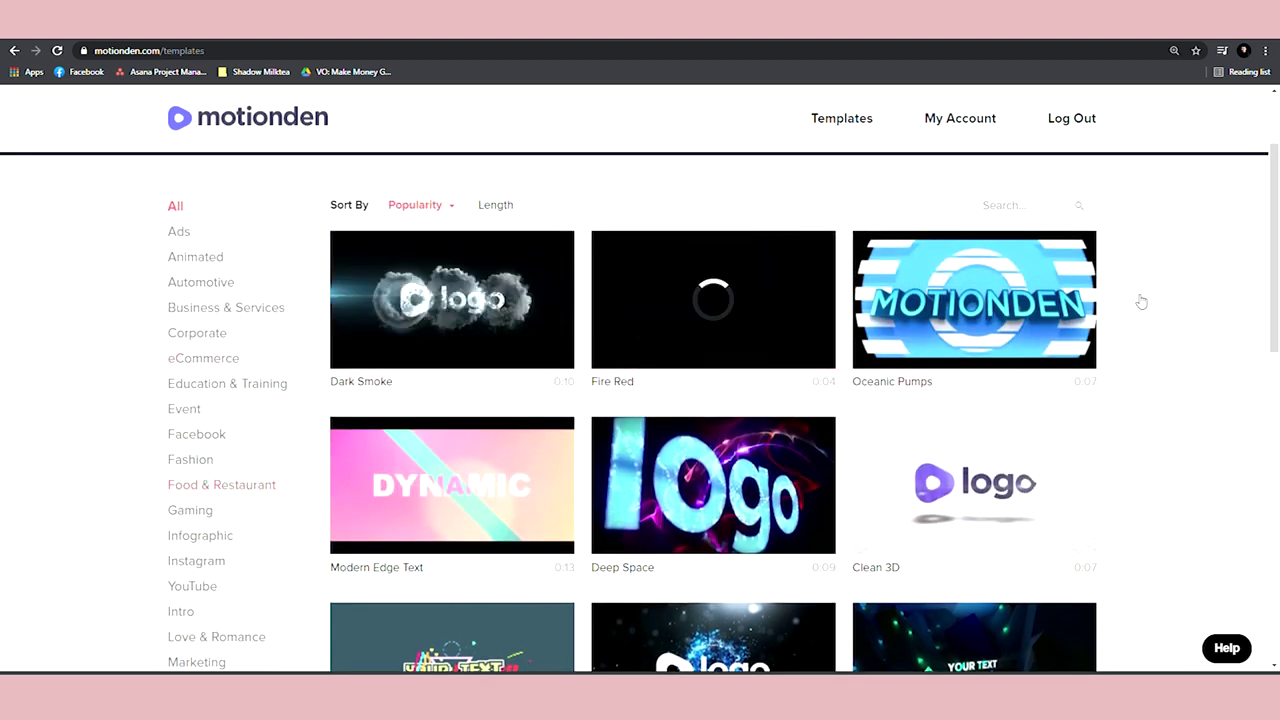
{"action": "scroll", "coordinate": [1171, 323], "scroll_direction": "down", "scroll_amount": 3}
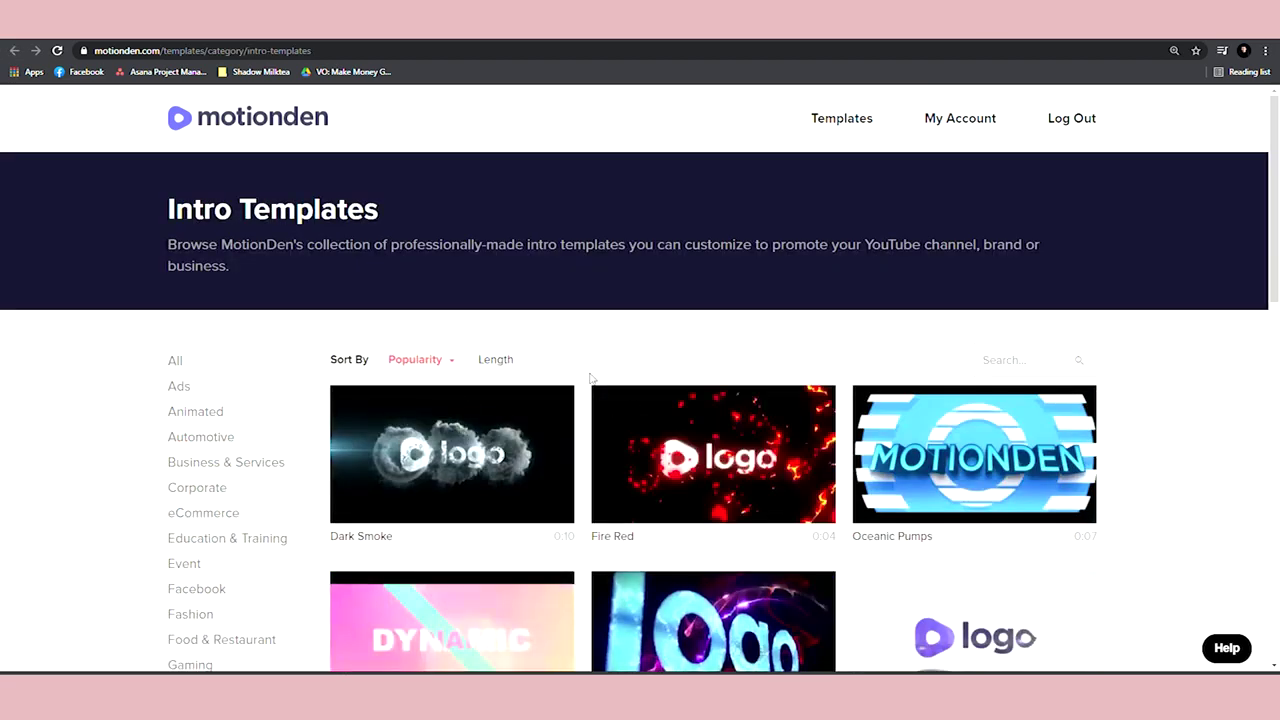
{"action": "scroll", "coordinate": [548, 440], "scroll_direction": "down", "scroll_amount": 3}
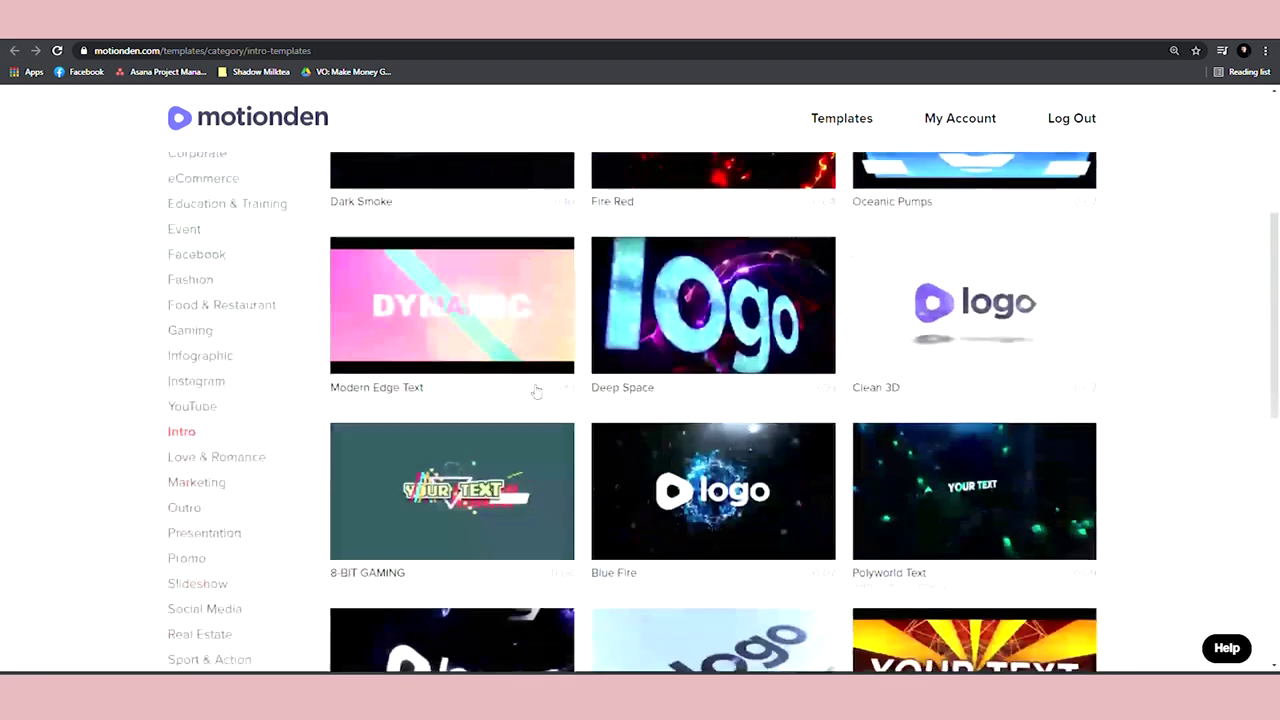
{"action": "scroll", "coordinate": [536, 391], "scroll_direction": "down", "scroll_amount": 4}
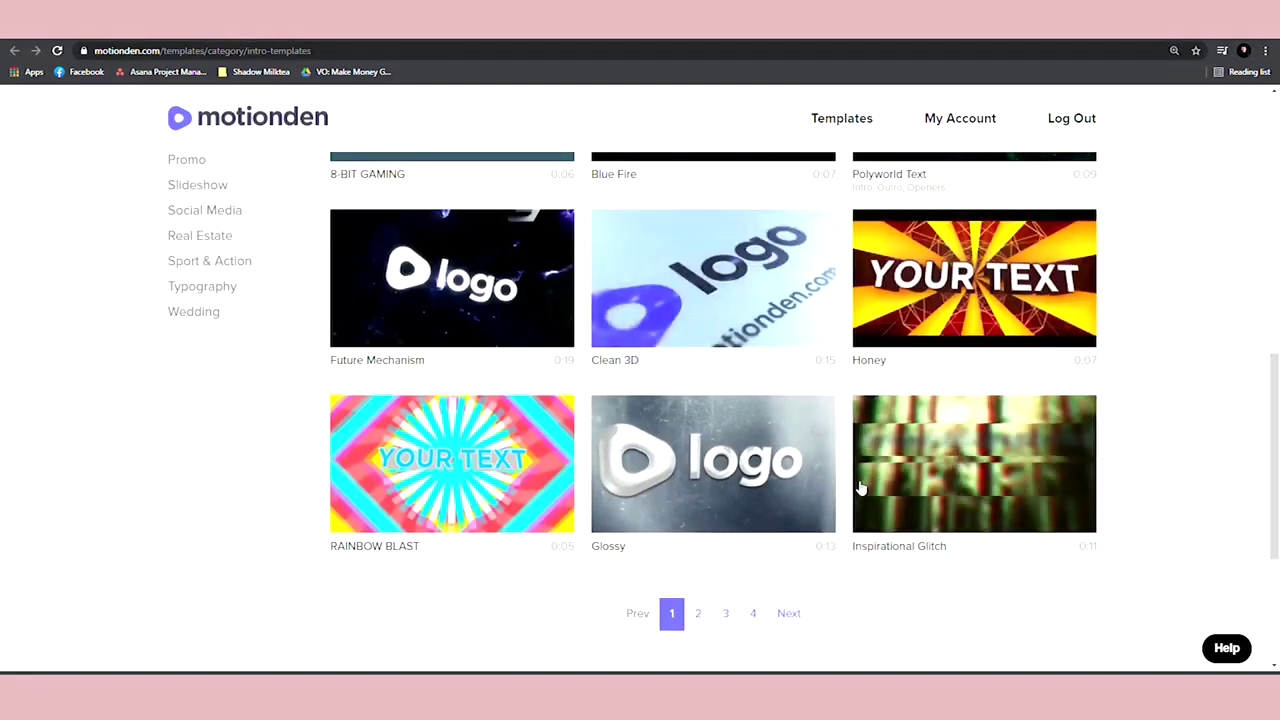
Open the Rainbow Blast intro, change its YOUR TEXT title to 'Money', save and render it.
{"action": "left_click", "coordinate": [423, 486]}
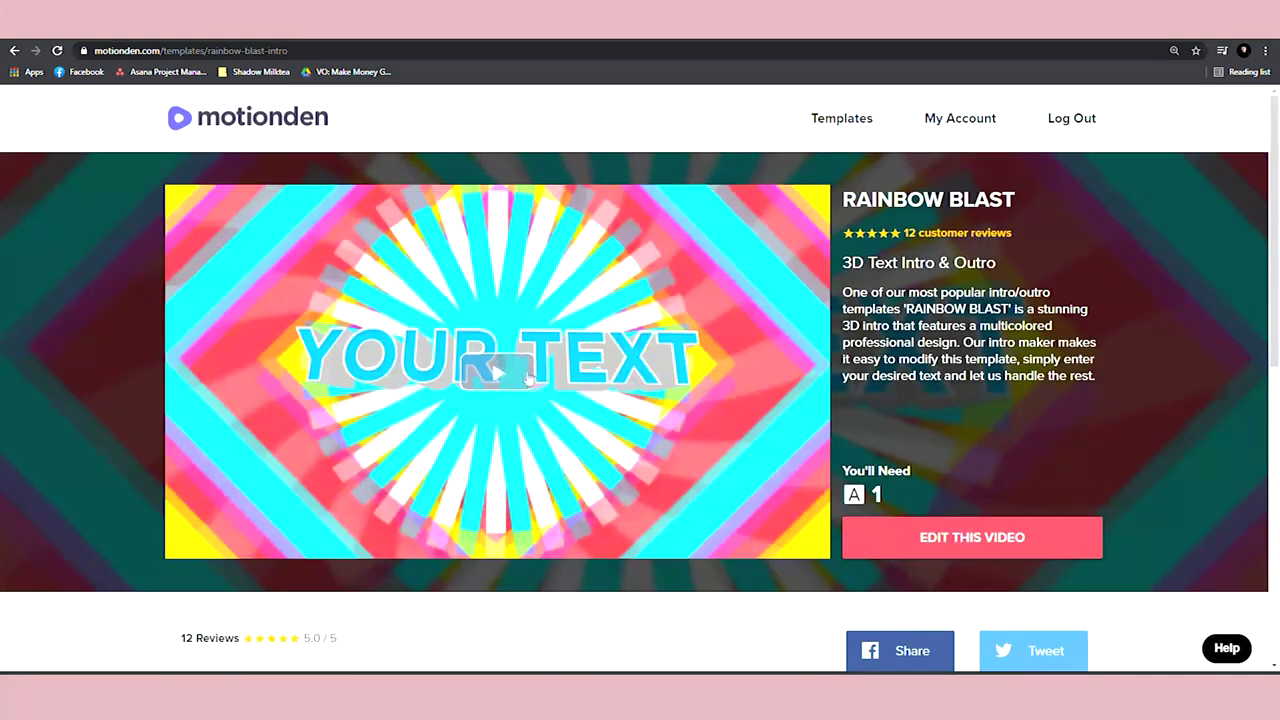
{"action": "left_click", "coordinate": [966, 548]}
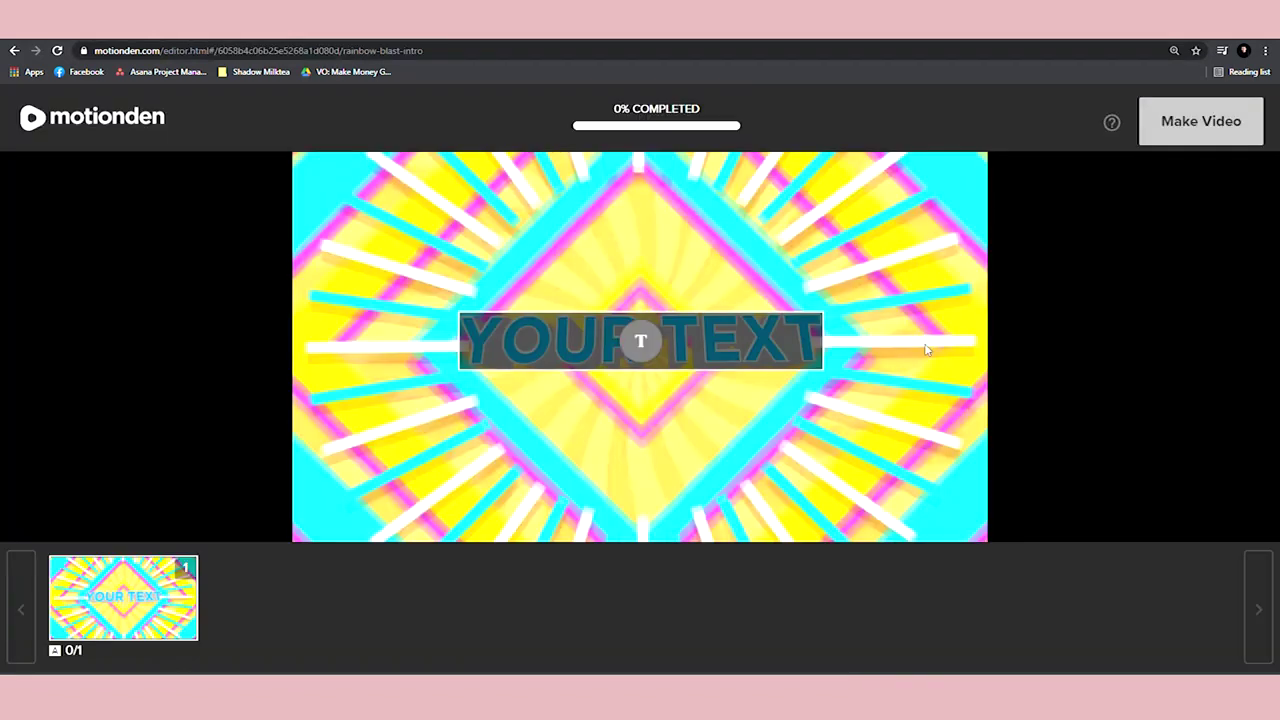
{"action": "left_click", "coordinate": [641, 344]}
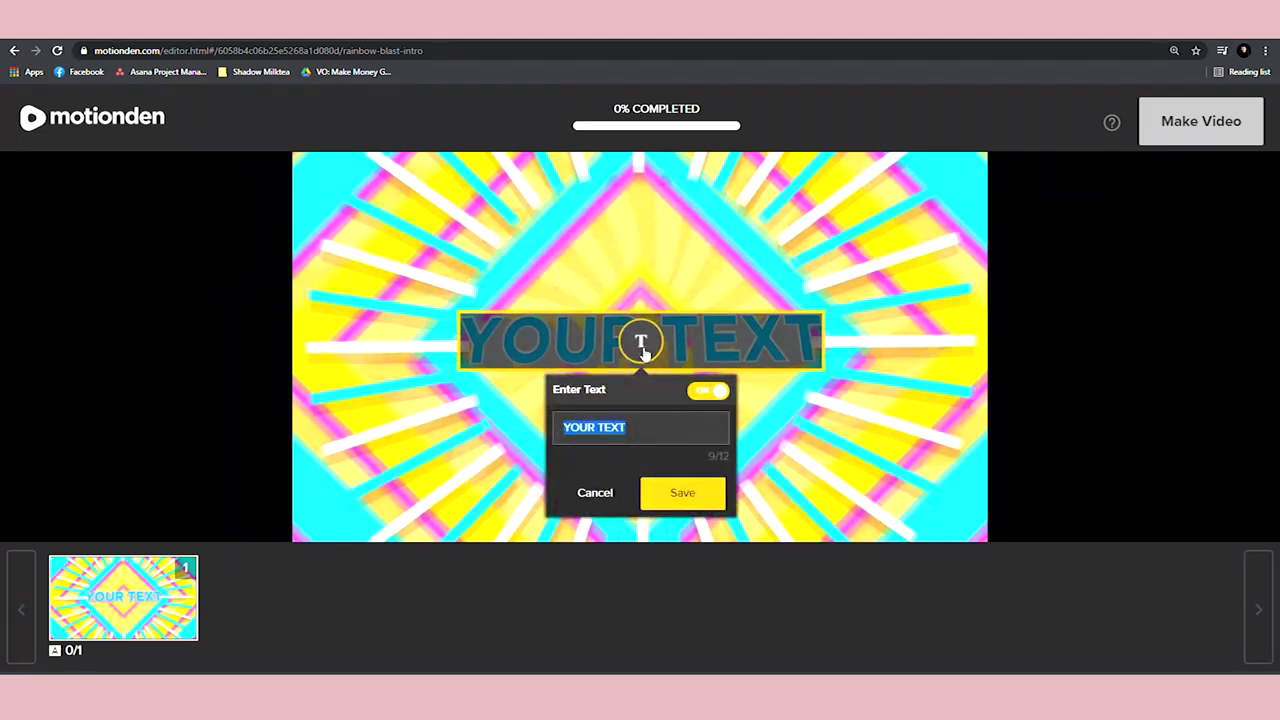
{"action": "type", "text": "Money"}
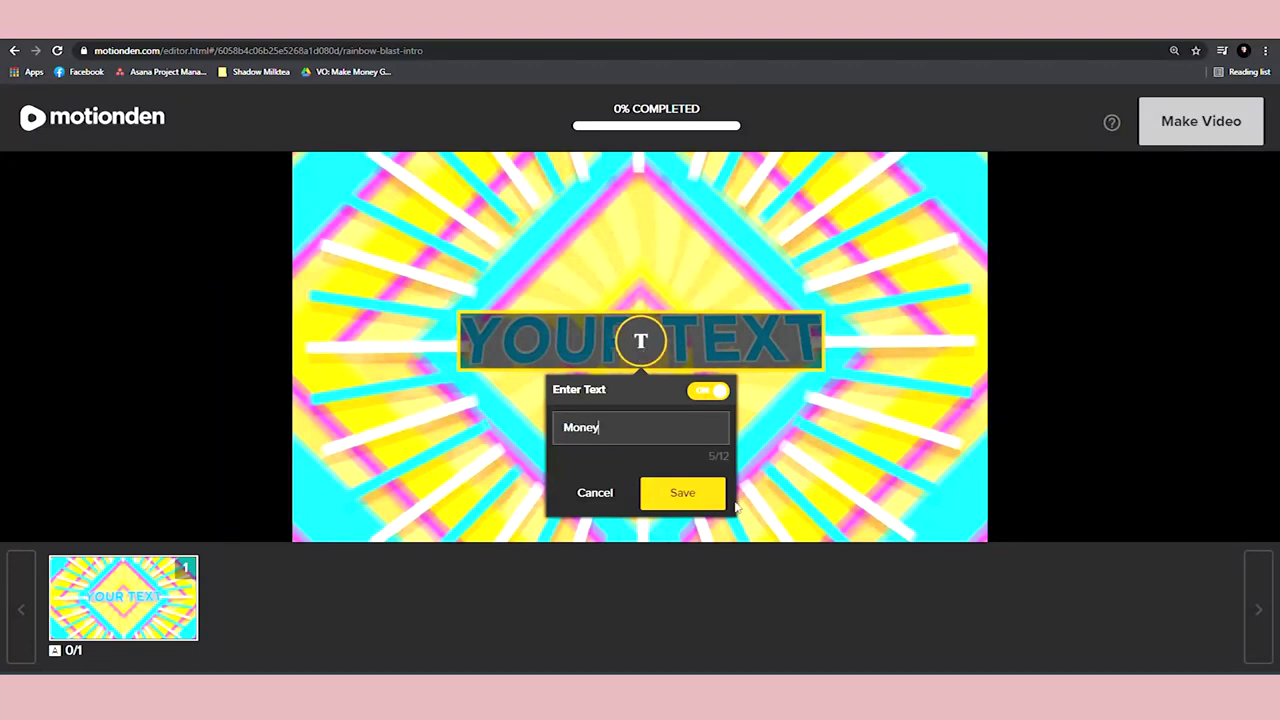
{"action": "left_click", "coordinate": [702, 500]}
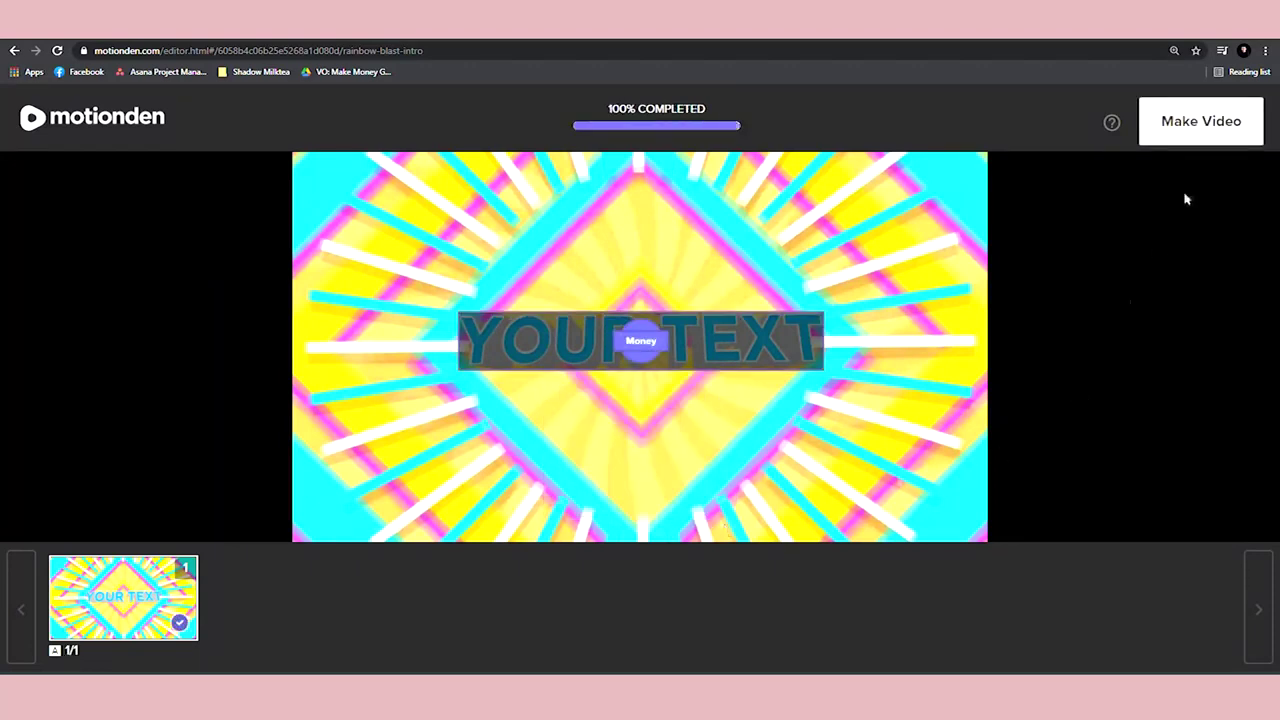
{"action": "left_click", "coordinate": [1231, 106]}
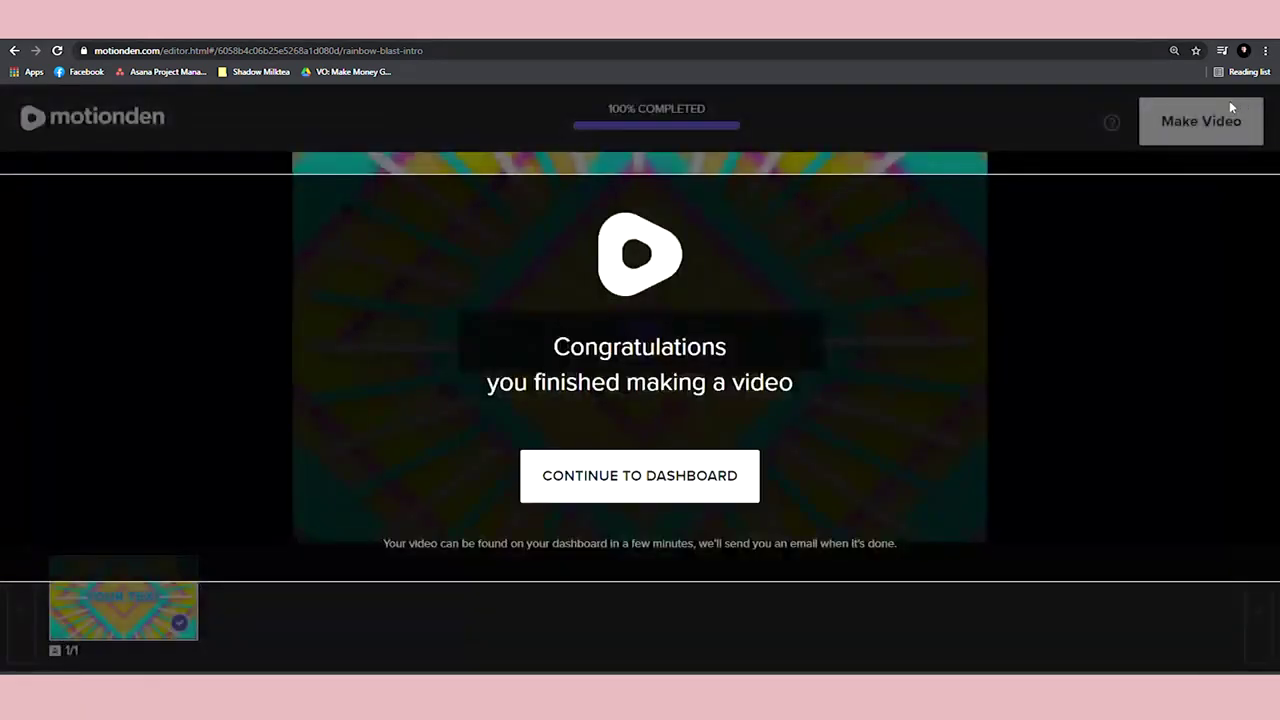
Continue to the dashboard's My Videos list with the two Rainbow Blast intros.
{"action": "left_click", "coordinate": [672, 489]}
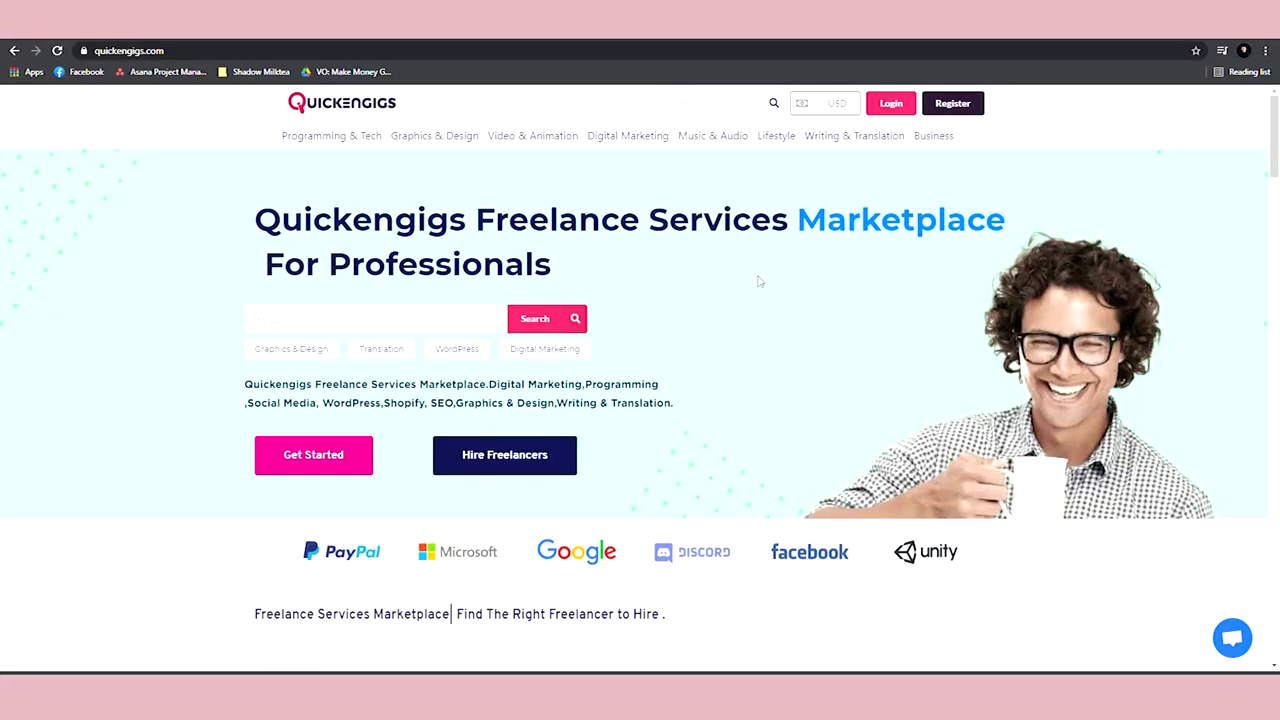
Scroll the Quickengigs homepage to find the Intros & Outros category.
{"action": "scroll", "coordinate": [955, 360], "scroll_direction": "down", "scroll_amount": 2}
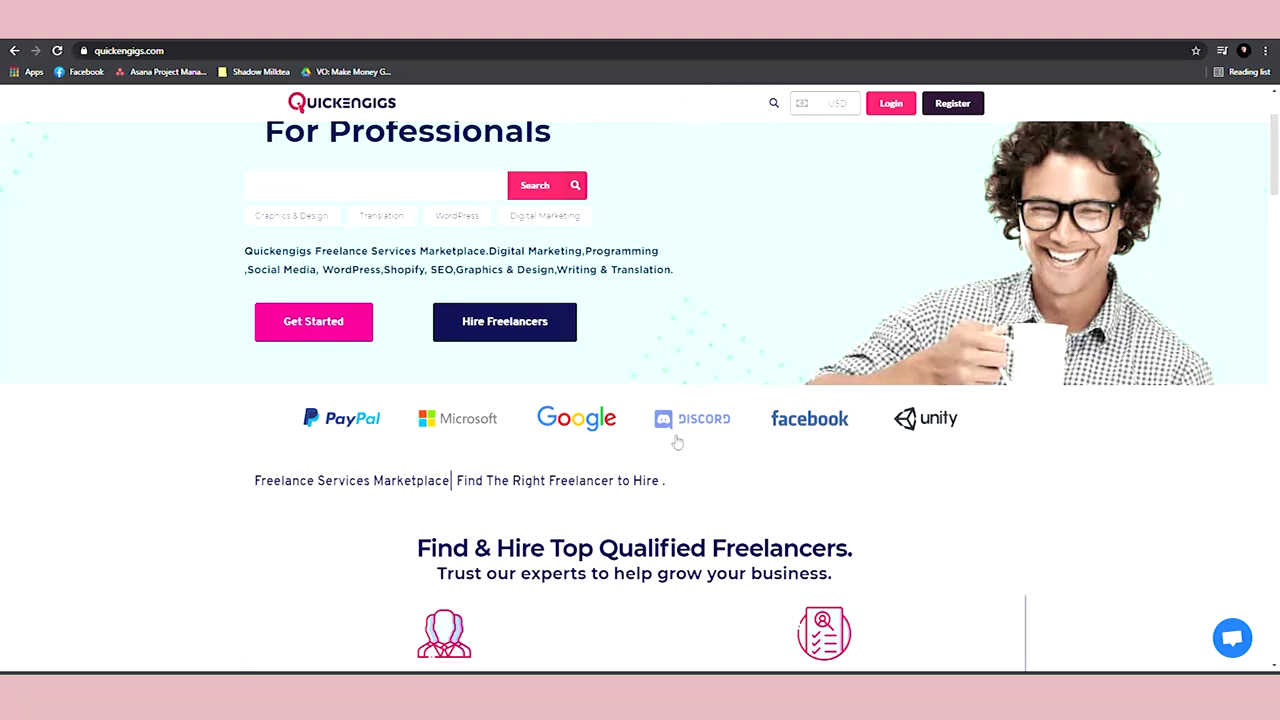
{"action": "scroll", "coordinate": [618, 361], "scroll_direction": "up", "scroll_amount": 2}
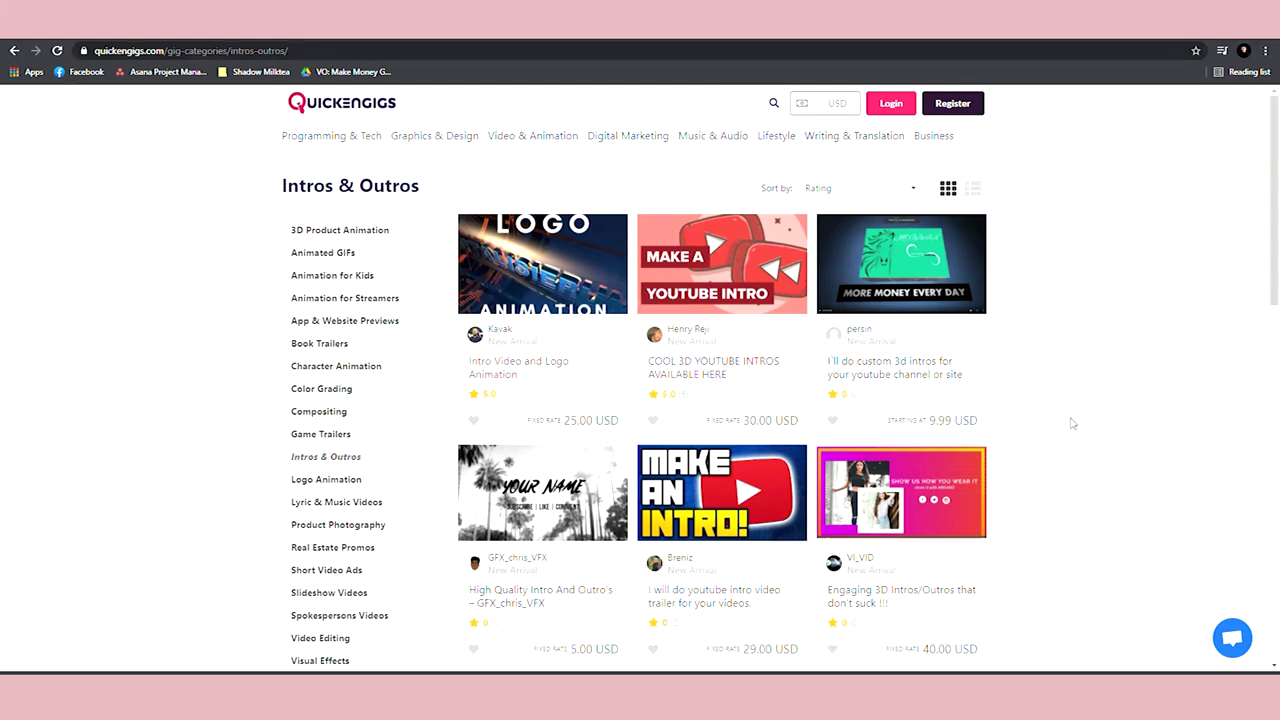
Scroll through the Intros & Outros gig cards priced from 5.00 to 40.00 USD.
{"action": "scroll", "coordinate": [570, 515], "scroll_direction": "down", "scroll_amount": 1}
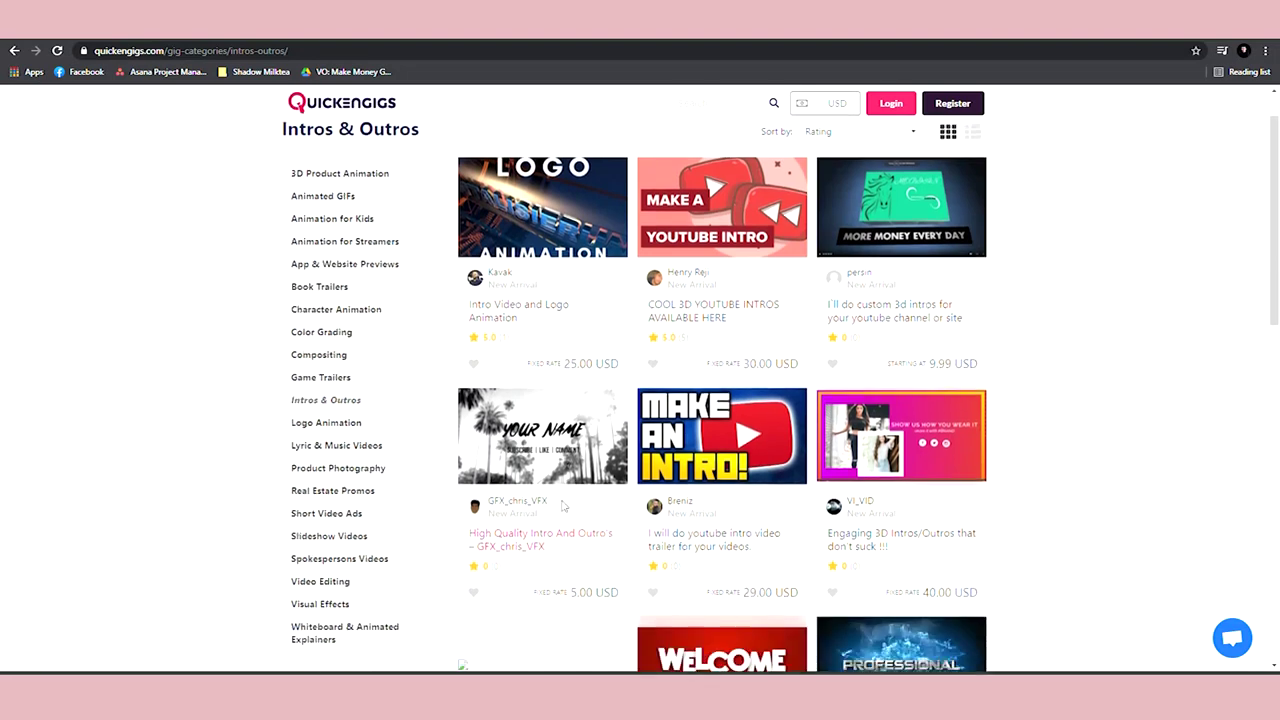
{"action": "scroll", "coordinate": [790, 498], "scroll_direction": "down", "scroll_amount": 3}
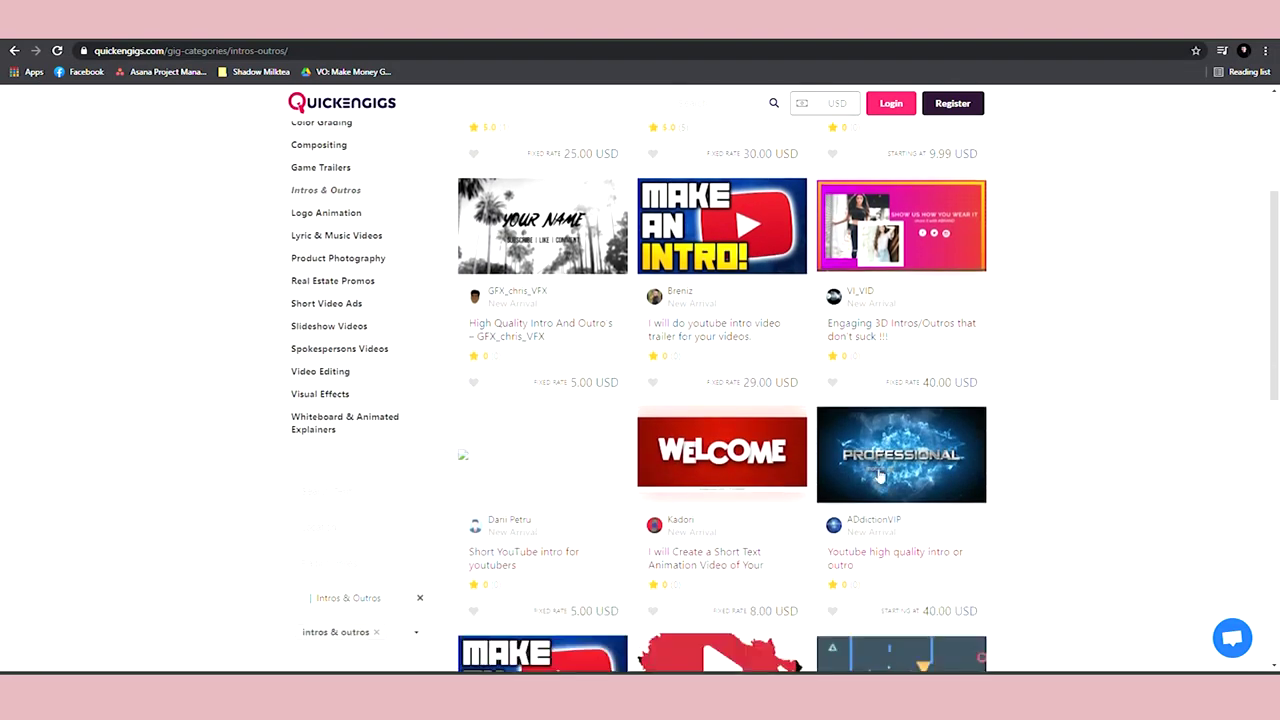
{"action": "scroll", "coordinate": [740, 498], "scroll_direction": "down", "scroll_amount": 3}
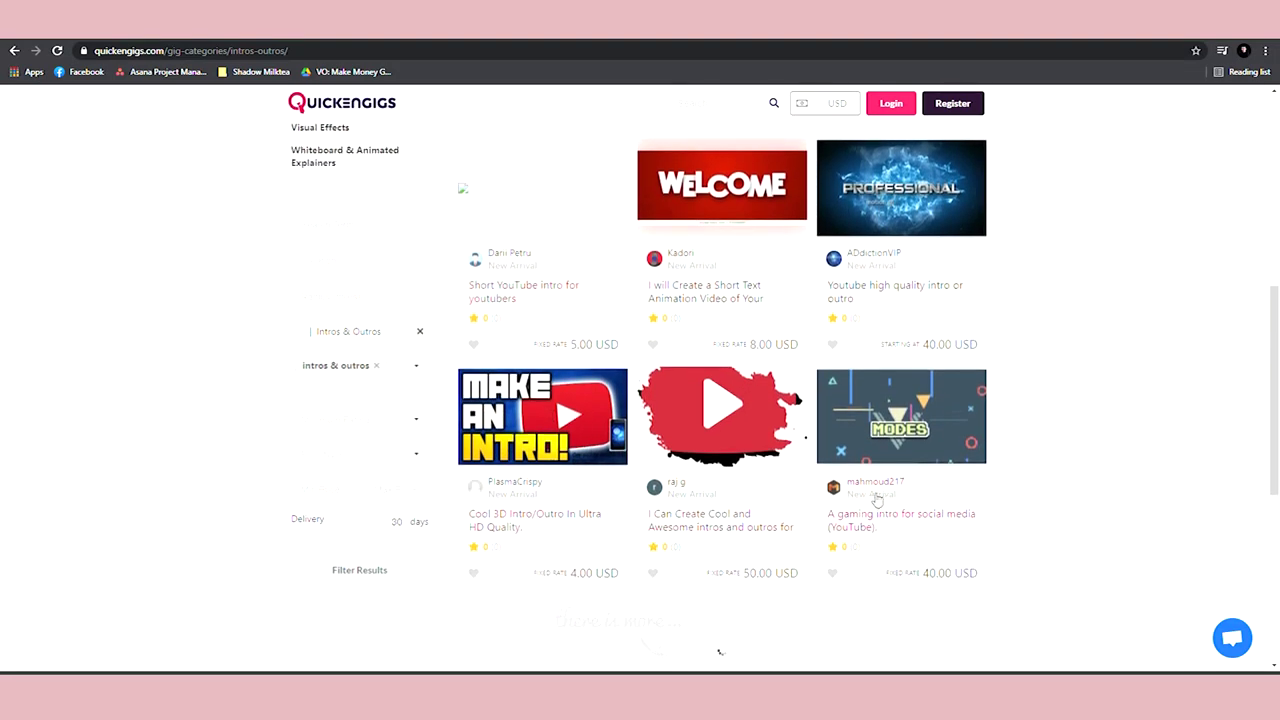
{"action": "scroll", "coordinate": [882, 497], "scroll_direction": "up", "scroll_amount": 4}
{"action": "scroll", "coordinate": [882, 497], "scroll_direction": "up", "scroll_amount": 3}
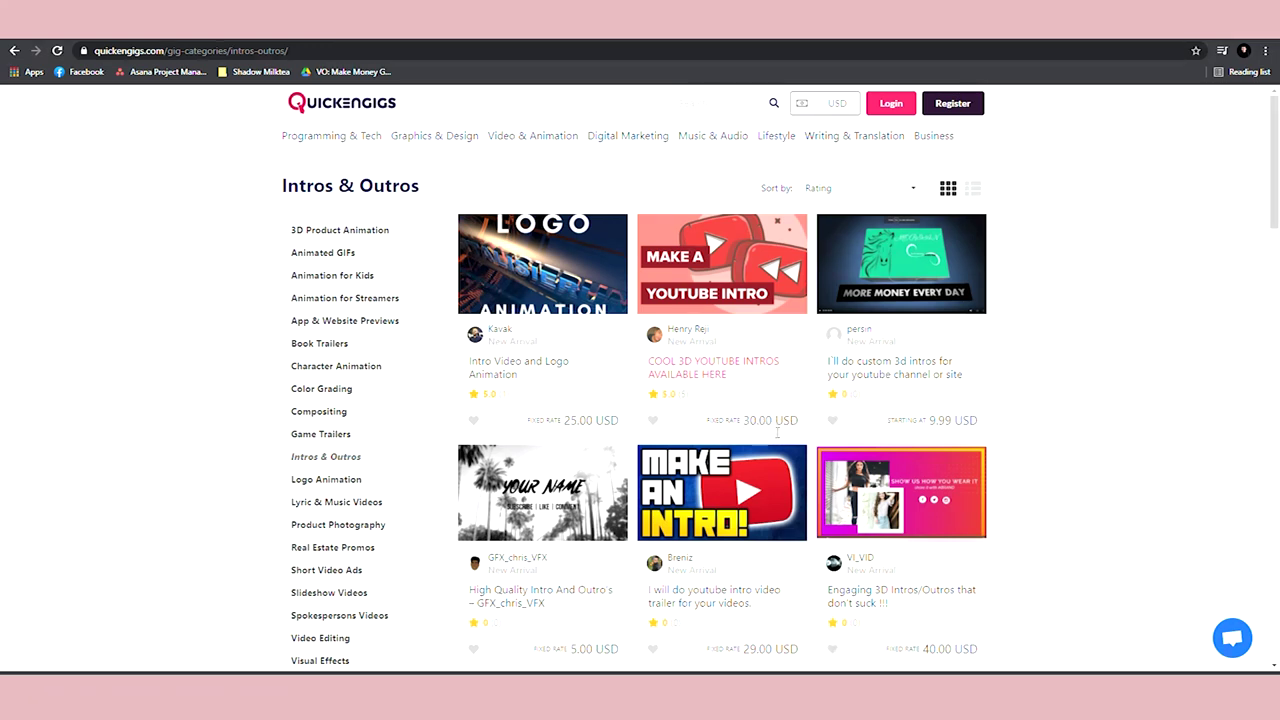
{"action": "scroll", "coordinate": [775, 418], "scroll_direction": "down", "scroll_amount": 2}
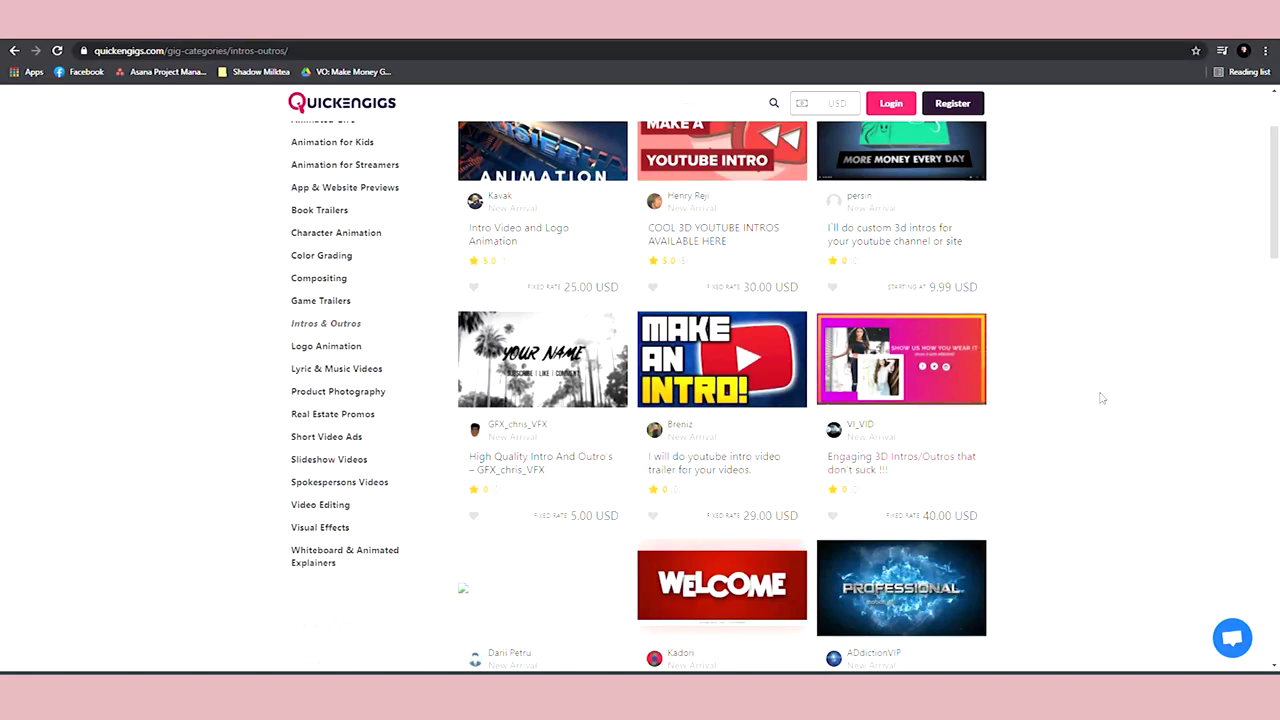
{"action": "scroll", "coordinate": [1100, 398], "scroll_direction": "up", "scroll_amount": 2}
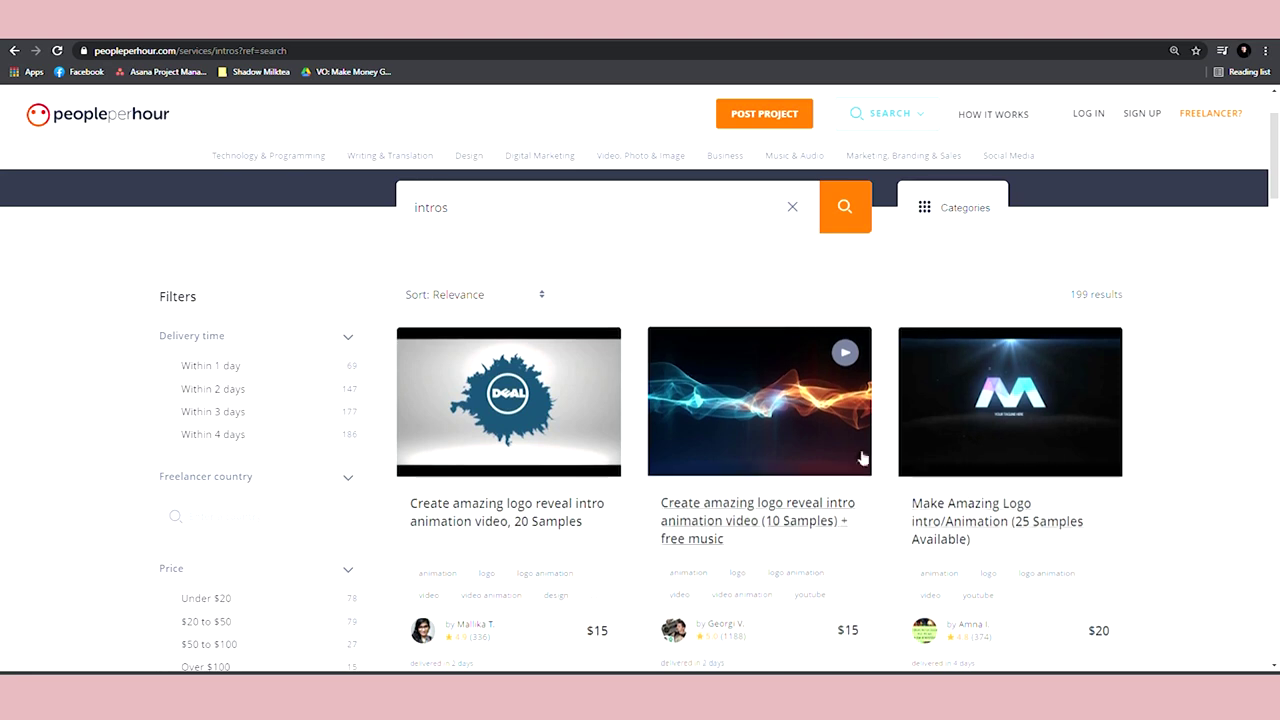
Scroll down PeoplePerHour's 'intros' results, reviewing the logo intro offers from $15.
{"action": "scroll", "coordinate": [805, 482], "scroll_direction": "down", "scroll_amount": 2}
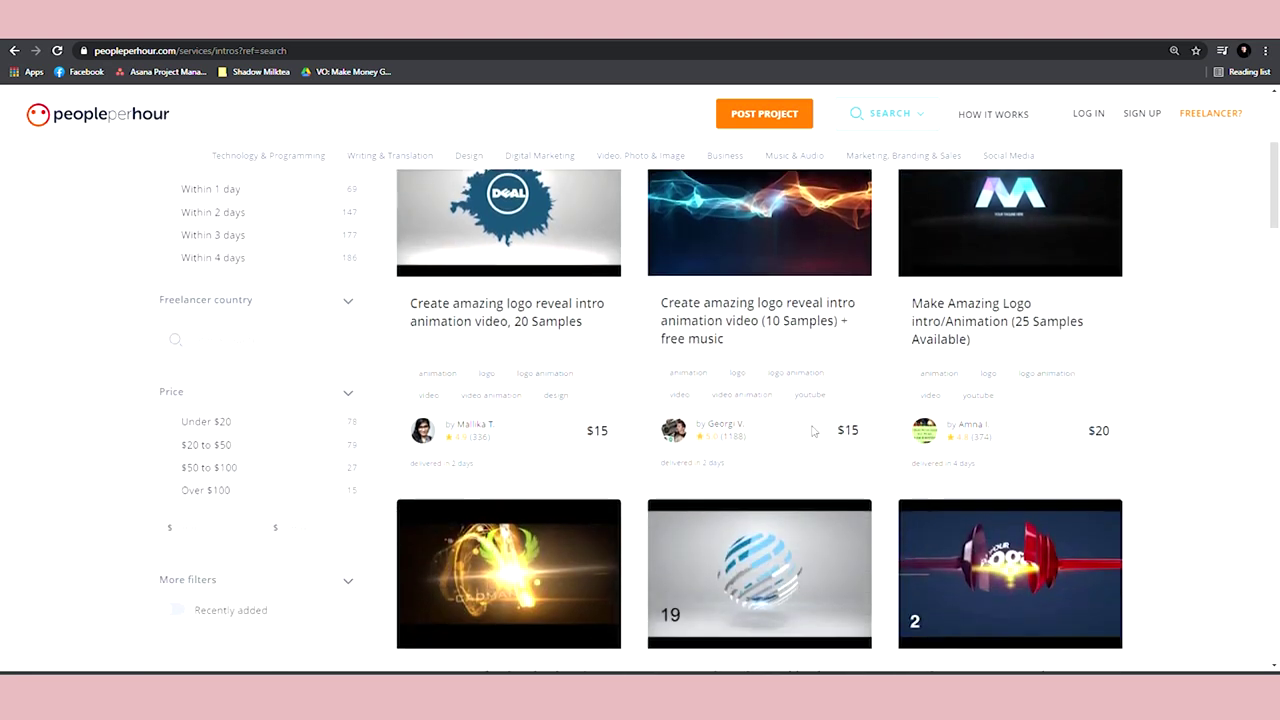
{"action": "scroll", "coordinate": [755, 368], "scroll_direction": "down", "scroll_amount": 5}
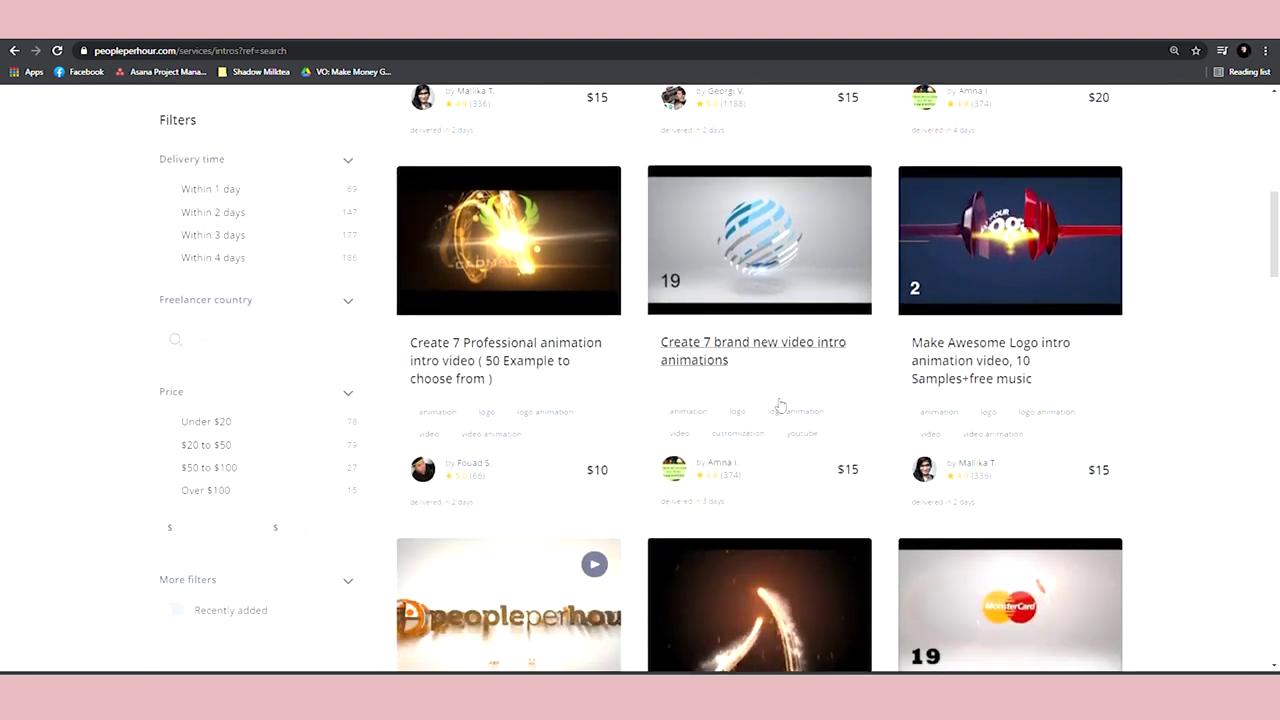
{"action": "scroll", "coordinate": [956, 426], "scroll_direction": "down", "scroll_amount": 5}
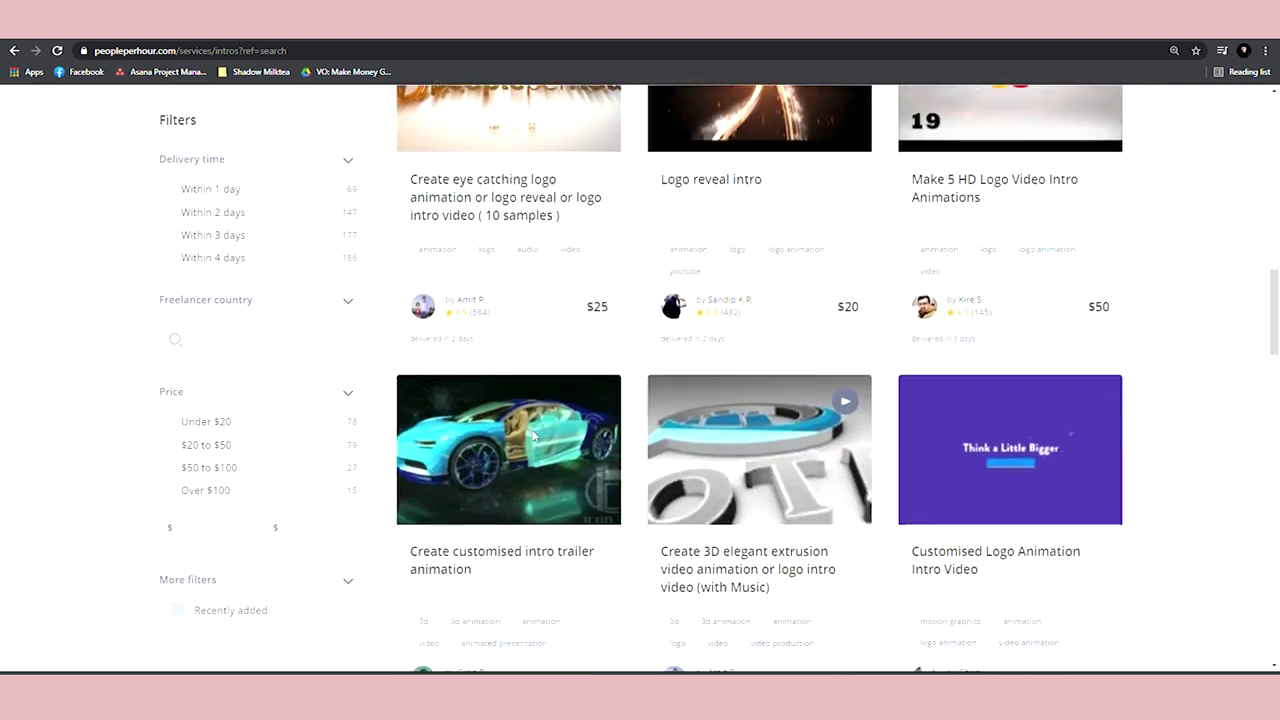
{"action": "scroll", "coordinate": [792, 397], "scroll_direction": "down", "scroll_amount": 2}
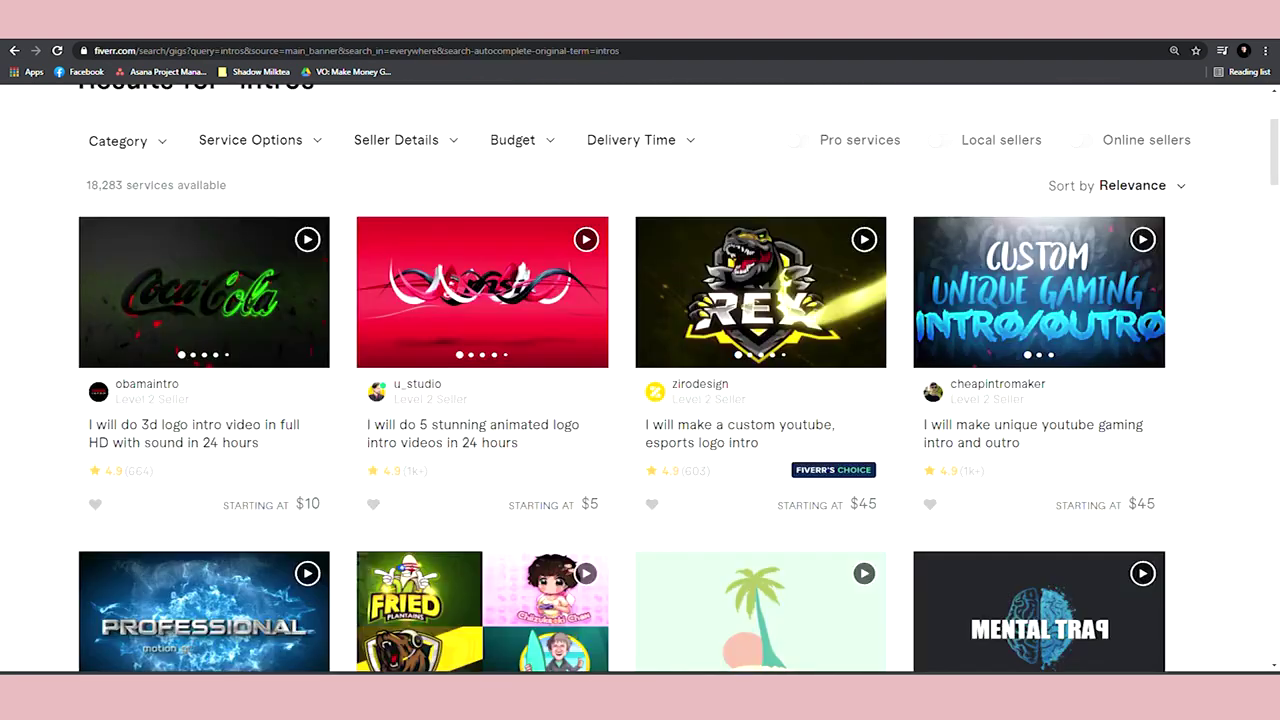
Scroll Fiverr's 'intros' gigs, comparing titles, ratings and starting prices from $10 to $1,100.
{"action": "scroll", "coordinate": [368, 187], "scroll_direction": "up", "scroll_amount": 2}
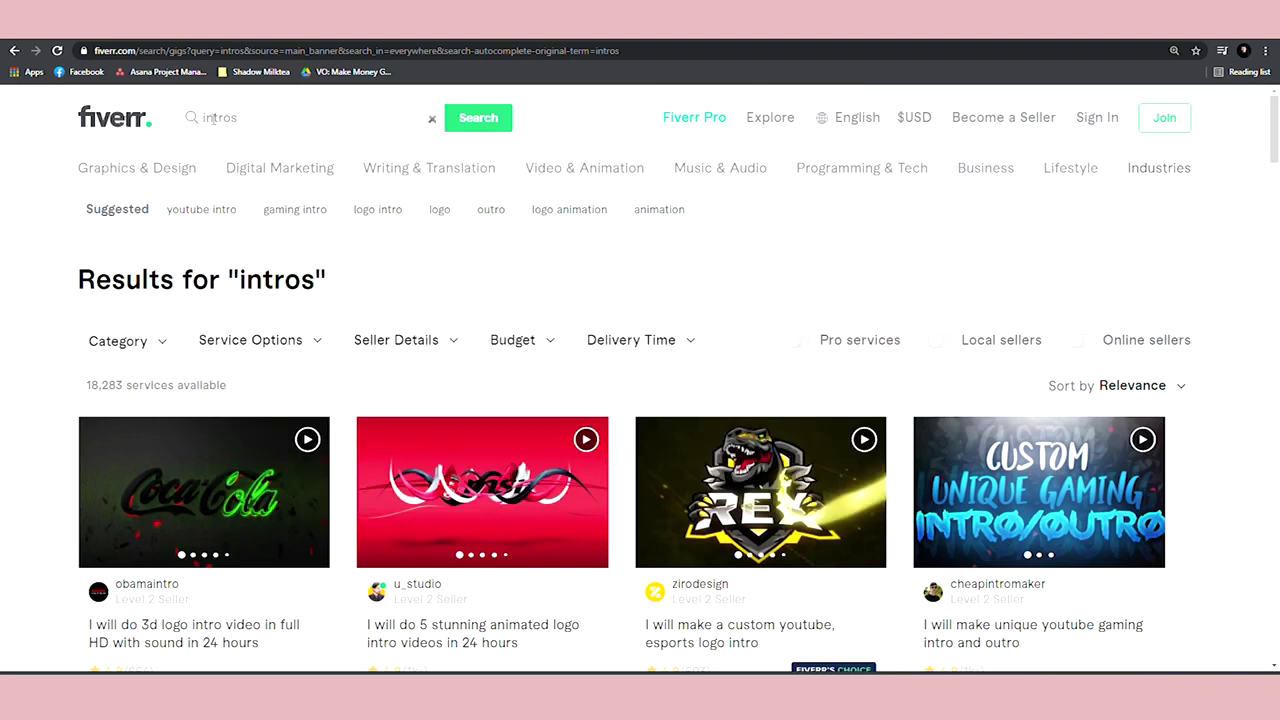
{"action": "scroll", "coordinate": [213, 321], "scroll_direction": "down", "scroll_amount": 2}
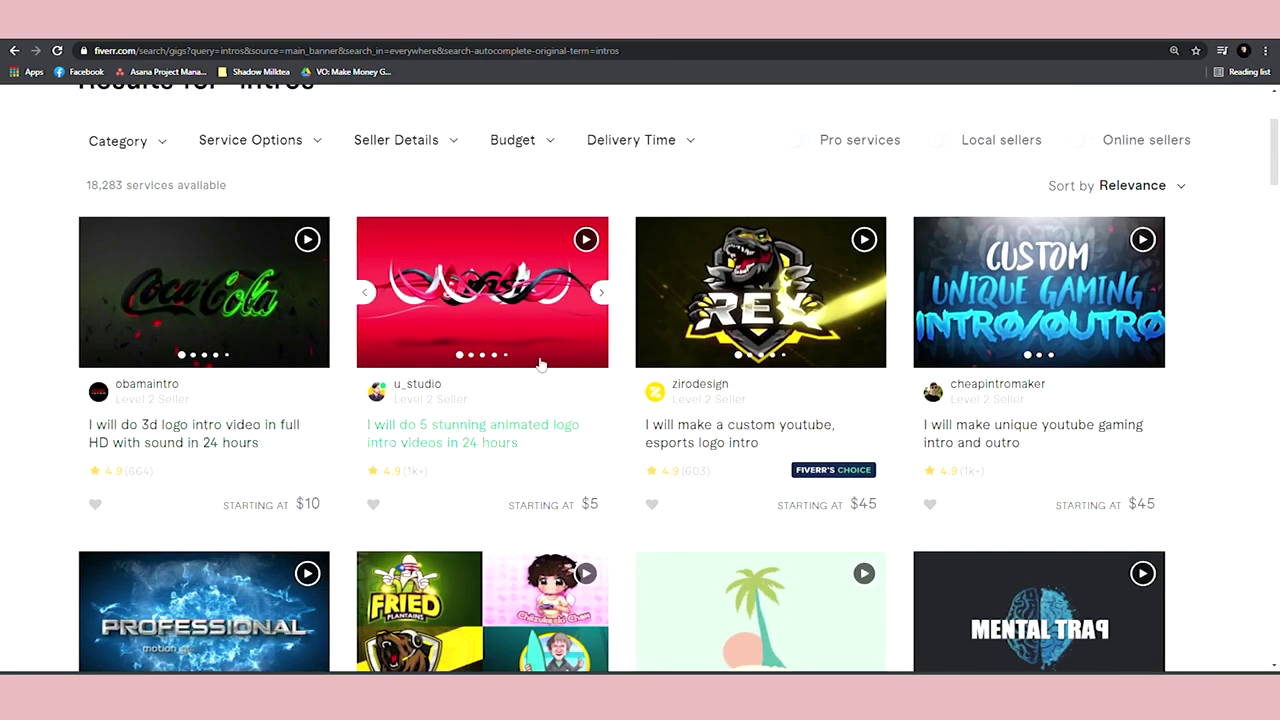
{"action": "scroll", "coordinate": [1090, 369], "scroll_direction": "down", "scroll_amount": 1}
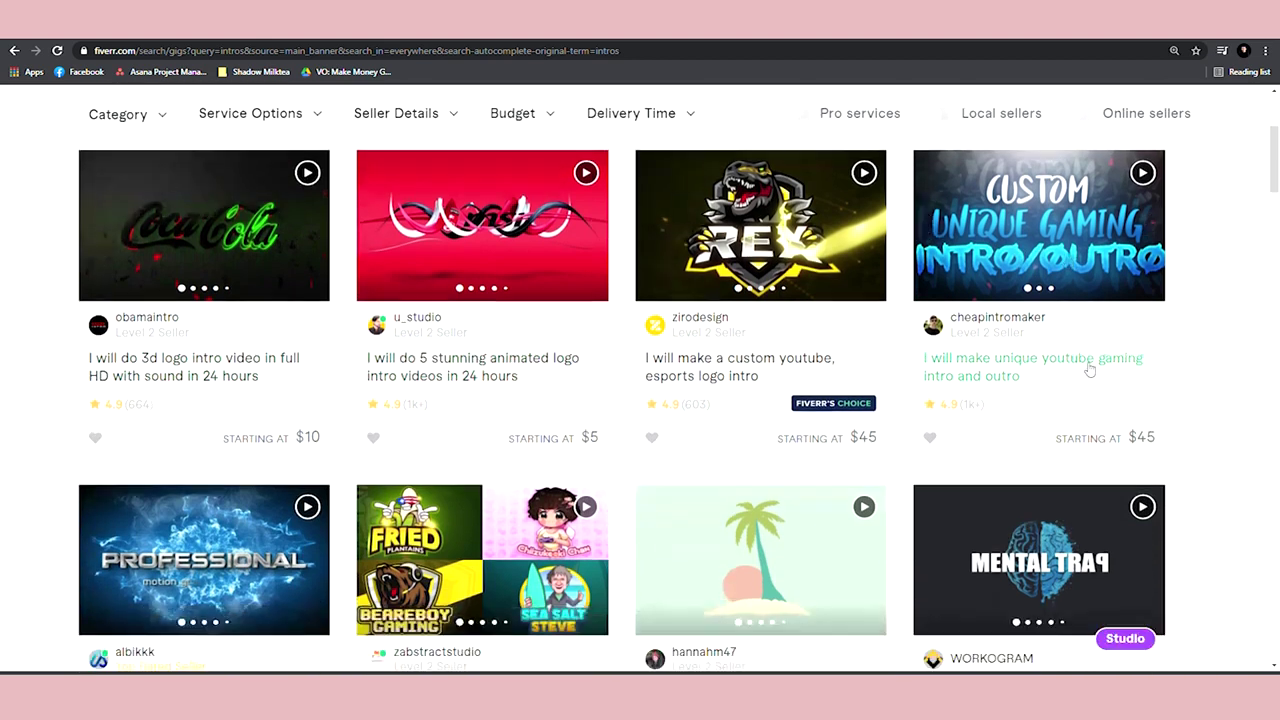
{"action": "scroll", "coordinate": [1090, 369], "scroll_direction": "down", "scroll_amount": 3}
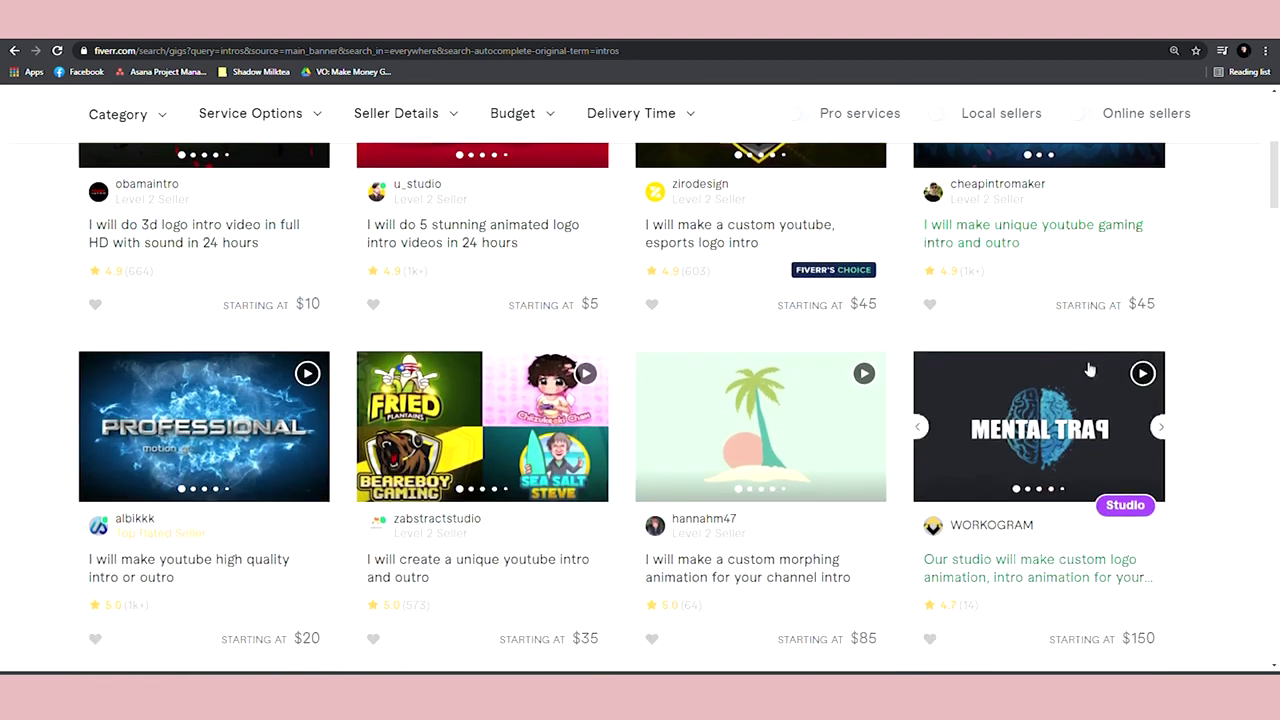
{"action": "scroll", "coordinate": [1085, 366], "scroll_direction": "up", "scroll_amount": 1}
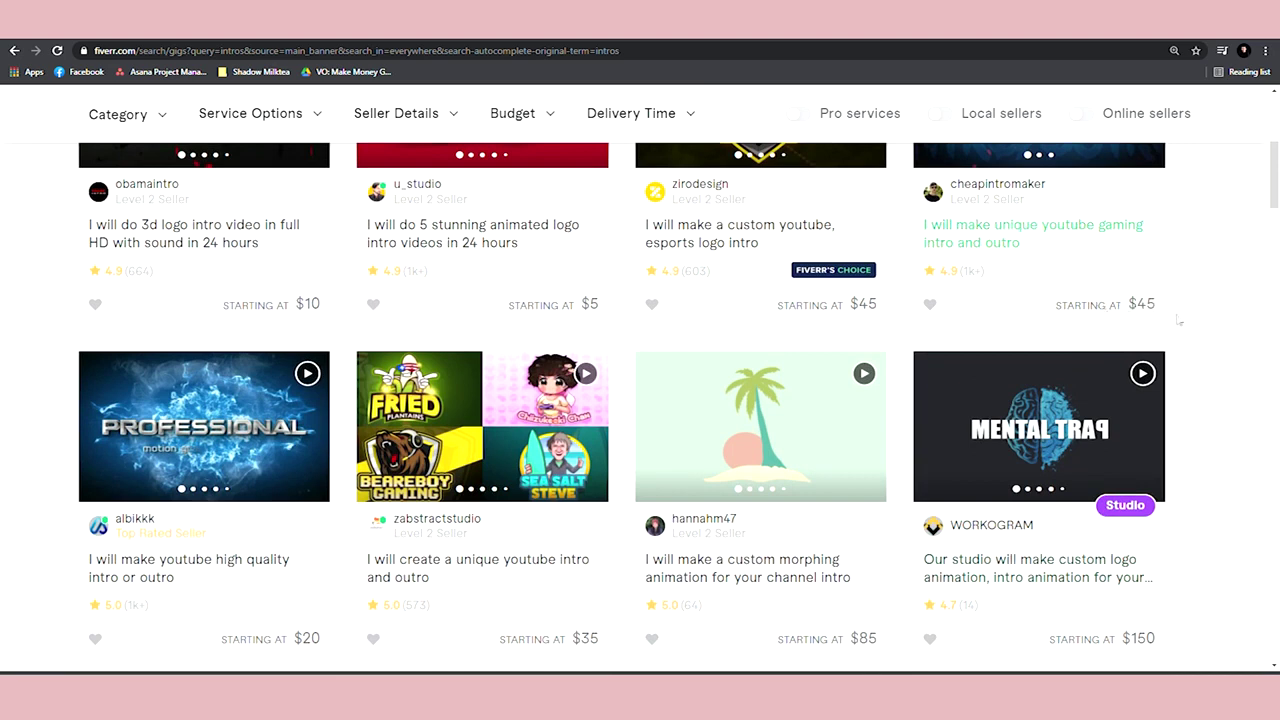
{"action": "scroll", "coordinate": [1000, 420], "scroll_direction": "down", "scroll_amount": 2}
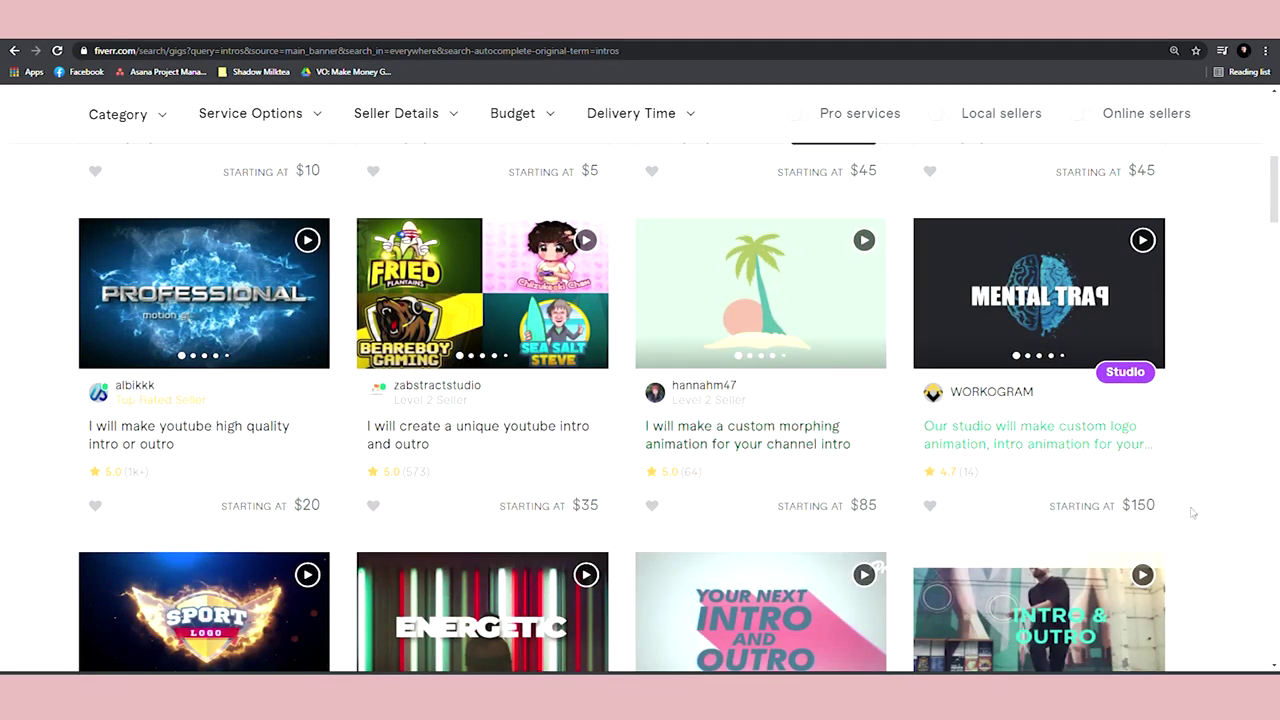
{"action": "scroll", "coordinate": [760, 420], "scroll_direction": "down", "scroll_amount": 3}
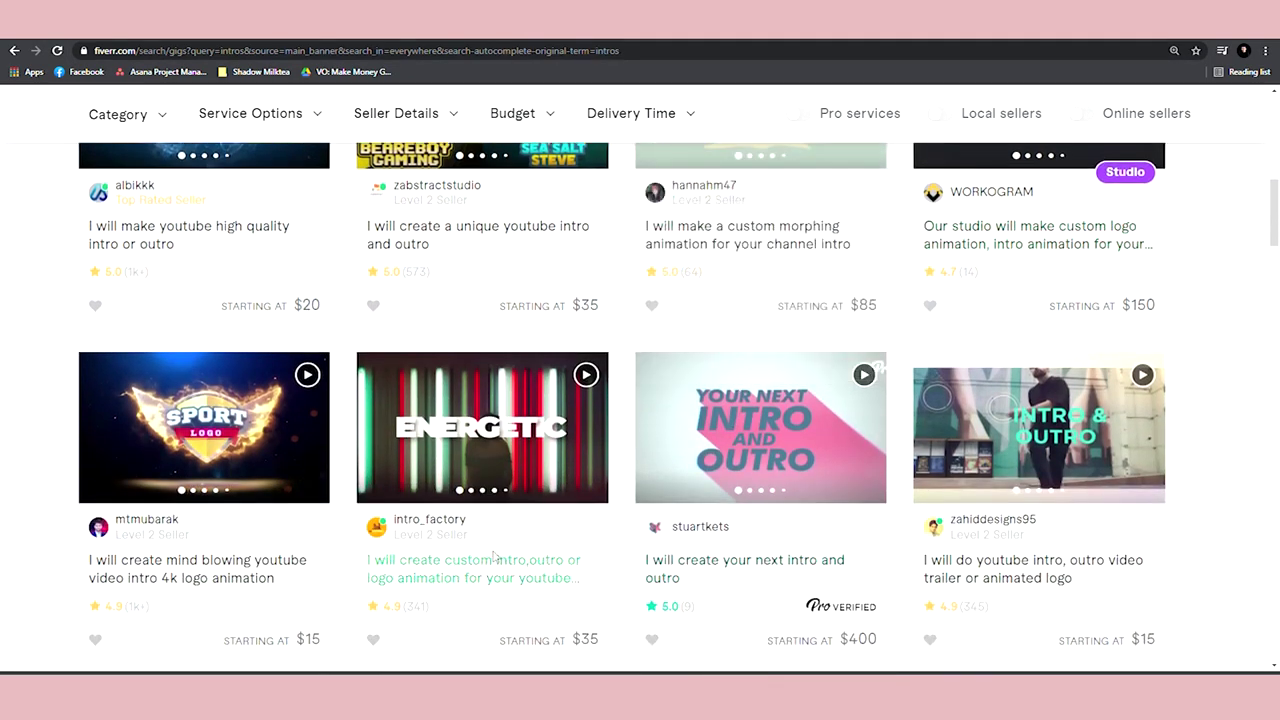
{"action": "scroll", "coordinate": [500, 560], "scroll_direction": "down", "scroll_amount": 2}
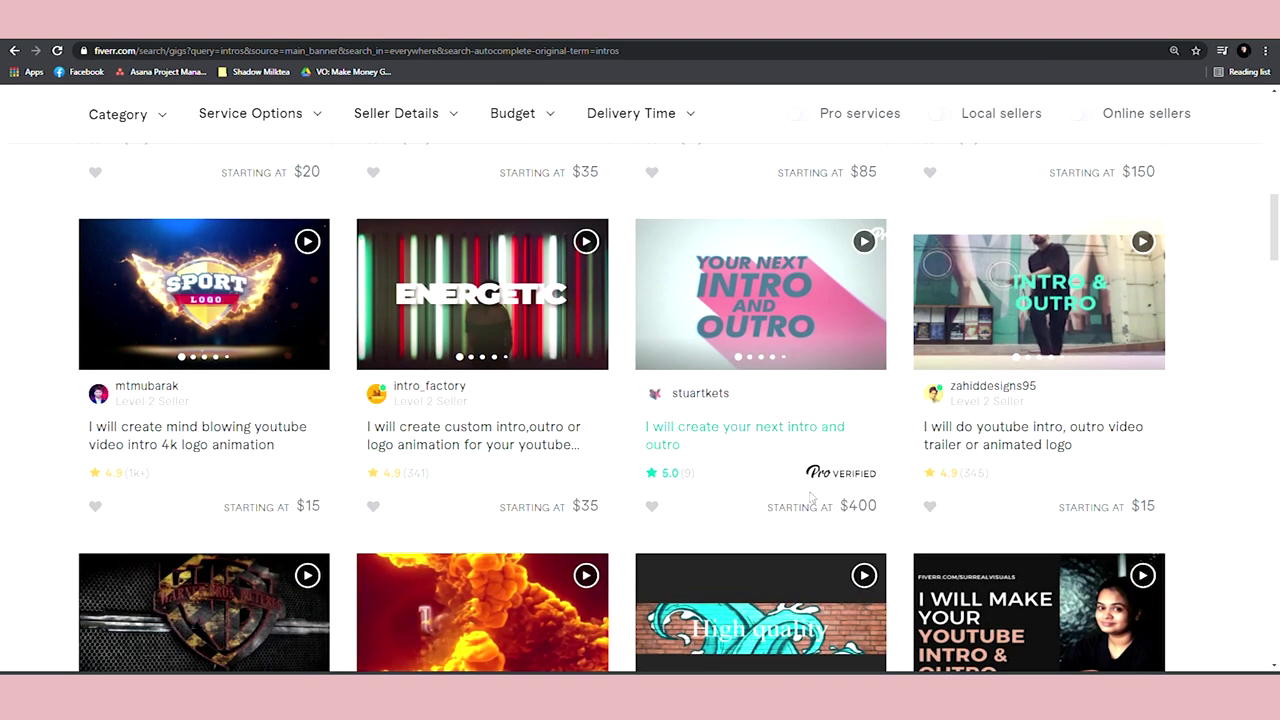
{"action": "scroll", "coordinate": [845, 414], "scroll_direction": "down", "scroll_amount": 2}
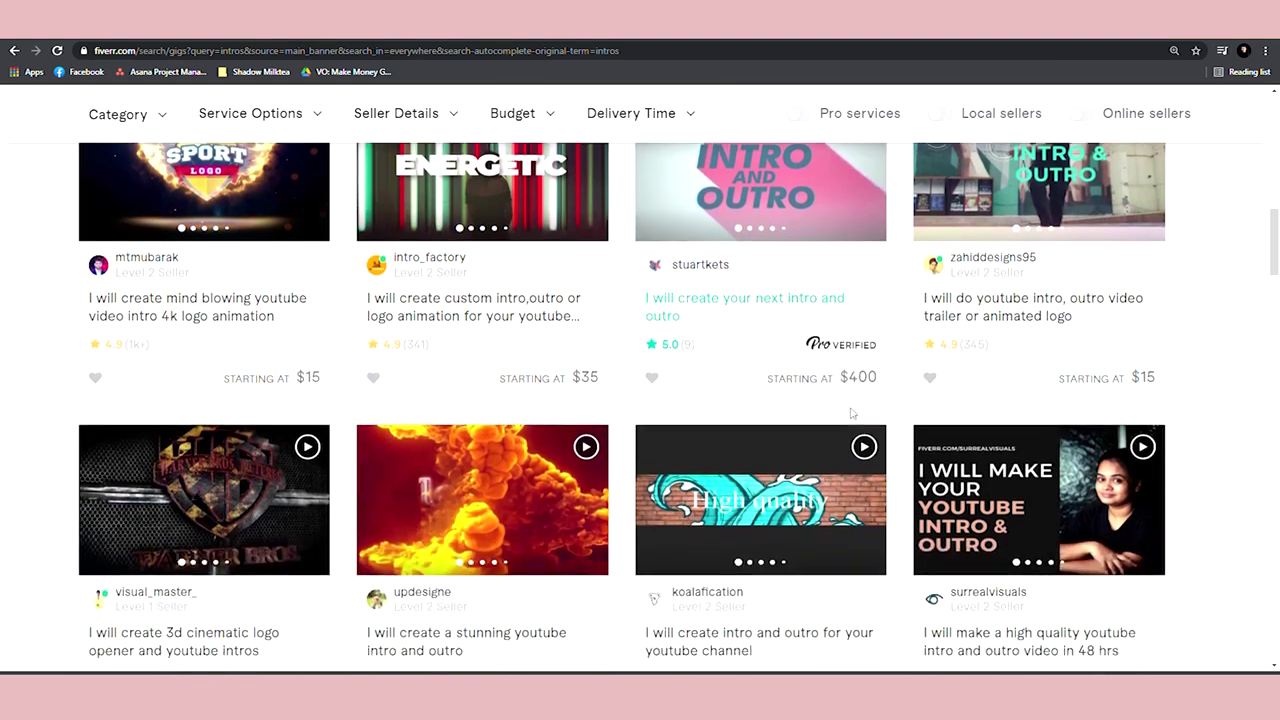
{"action": "scroll", "coordinate": [855, 410], "scroll_direction": "down", "scroll_amount": 1}
{"action": "scroll", "coordinate": [860, 405], "scroll_direction": "down", "scroll_amount": 4}
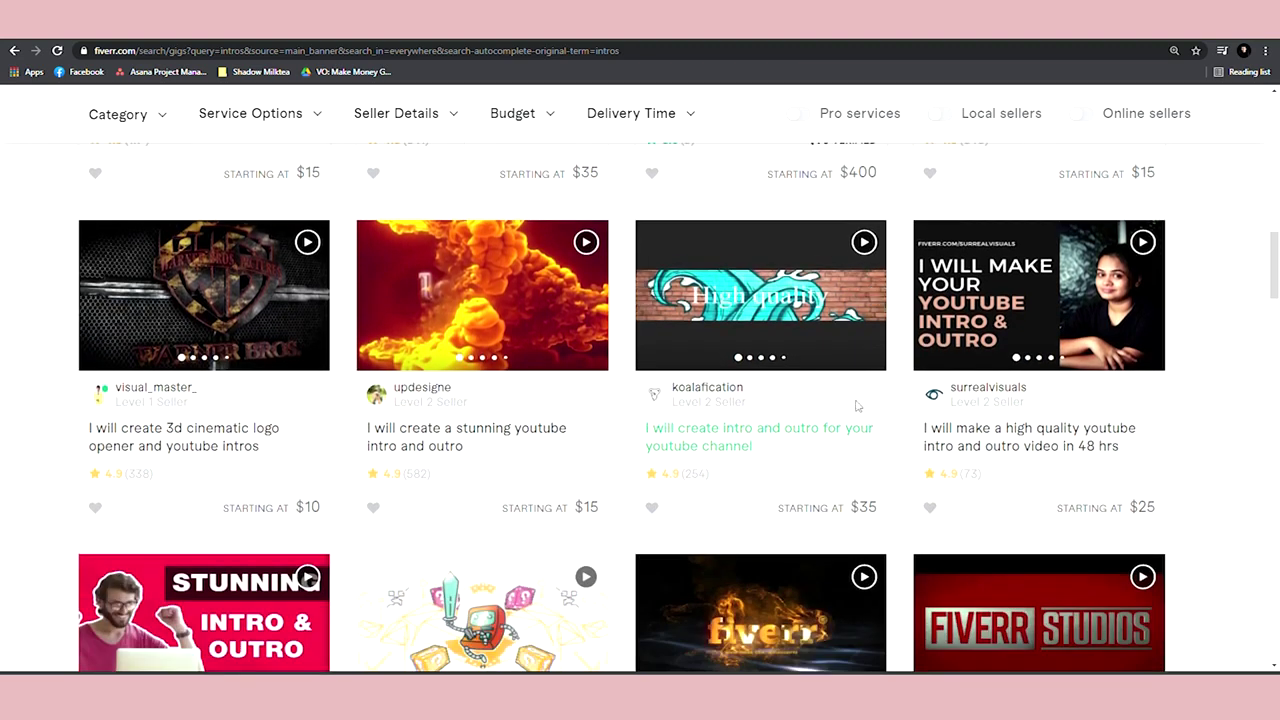
{"action": "scroll", "coordinate": [860, 402], "scroll_direction": "down", "scroll_amount": 1}
{"action": "scroll", "coordinate": [860, 402], "scroll_direction": "down", "scroll_amount": 2}
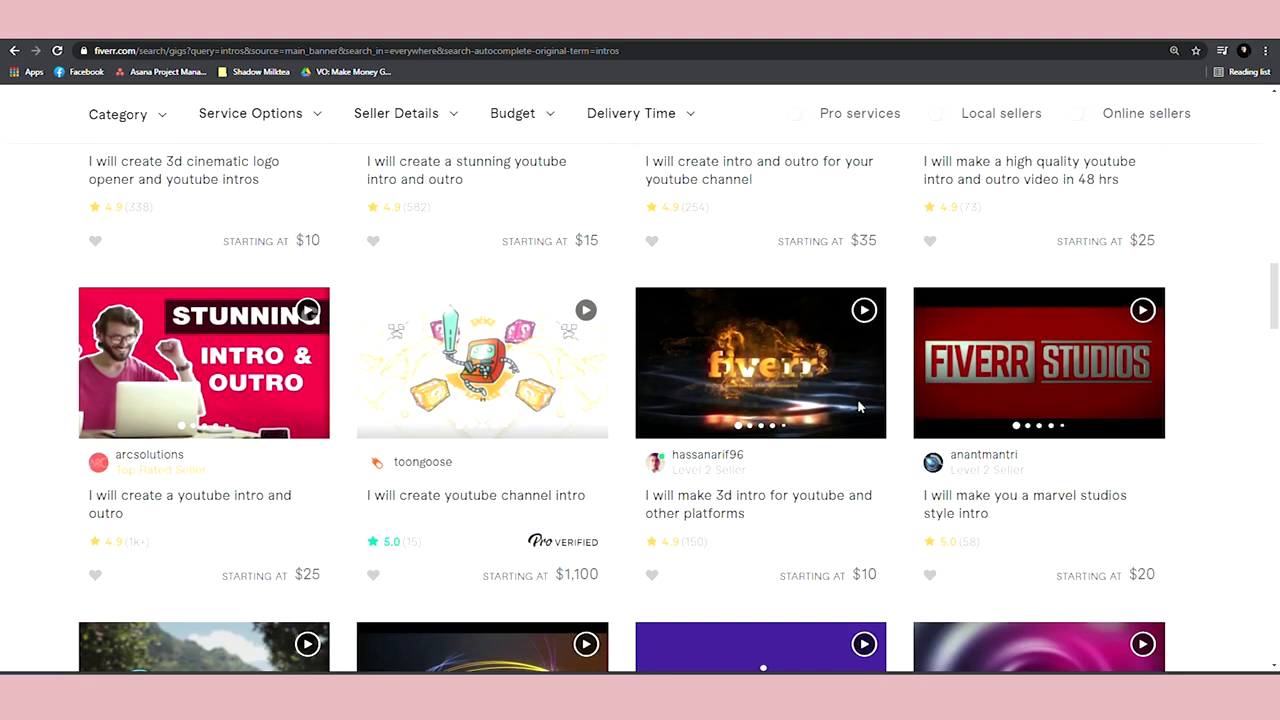
{"action": "scroll", "coordinate": [1137, 441], "scroll_direction": "down", "scroll_amount": 3}
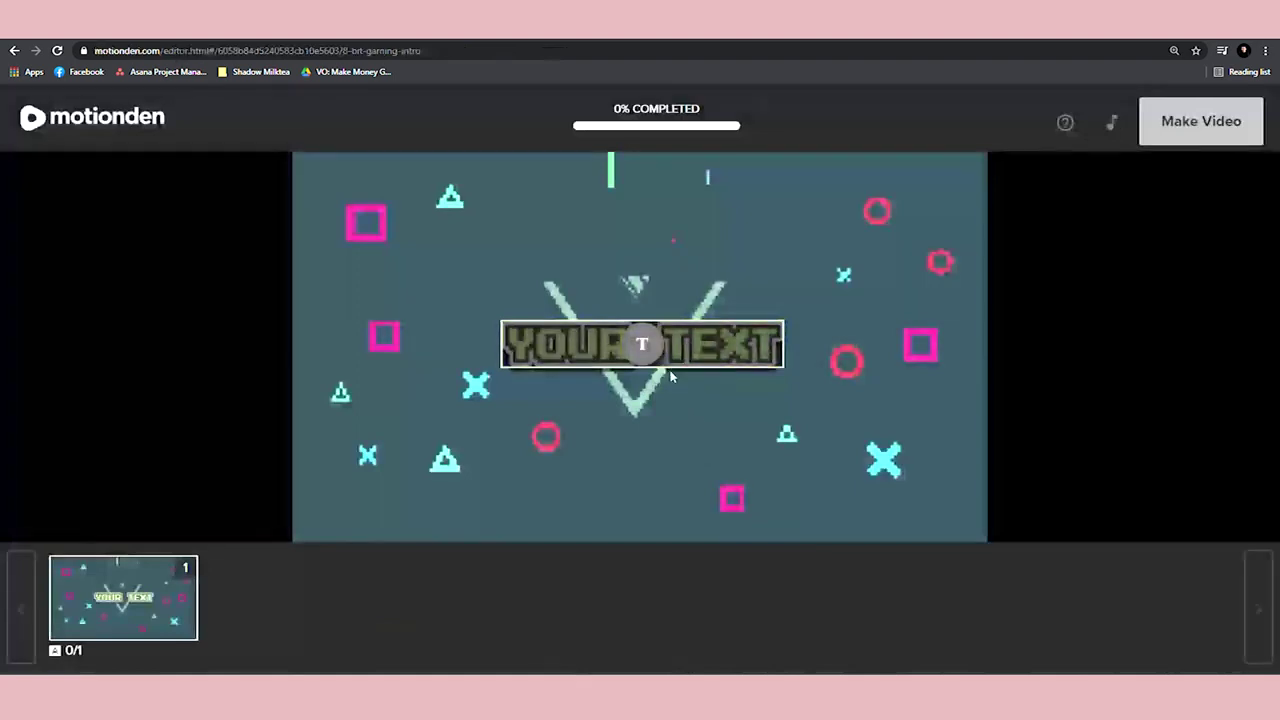
Change the 8-bit gaming intro's title to 'Money', save it and render the video.
{"action": "left_click", "coordinate": [676, 366]}
{"action": "type", "text": "Money"}
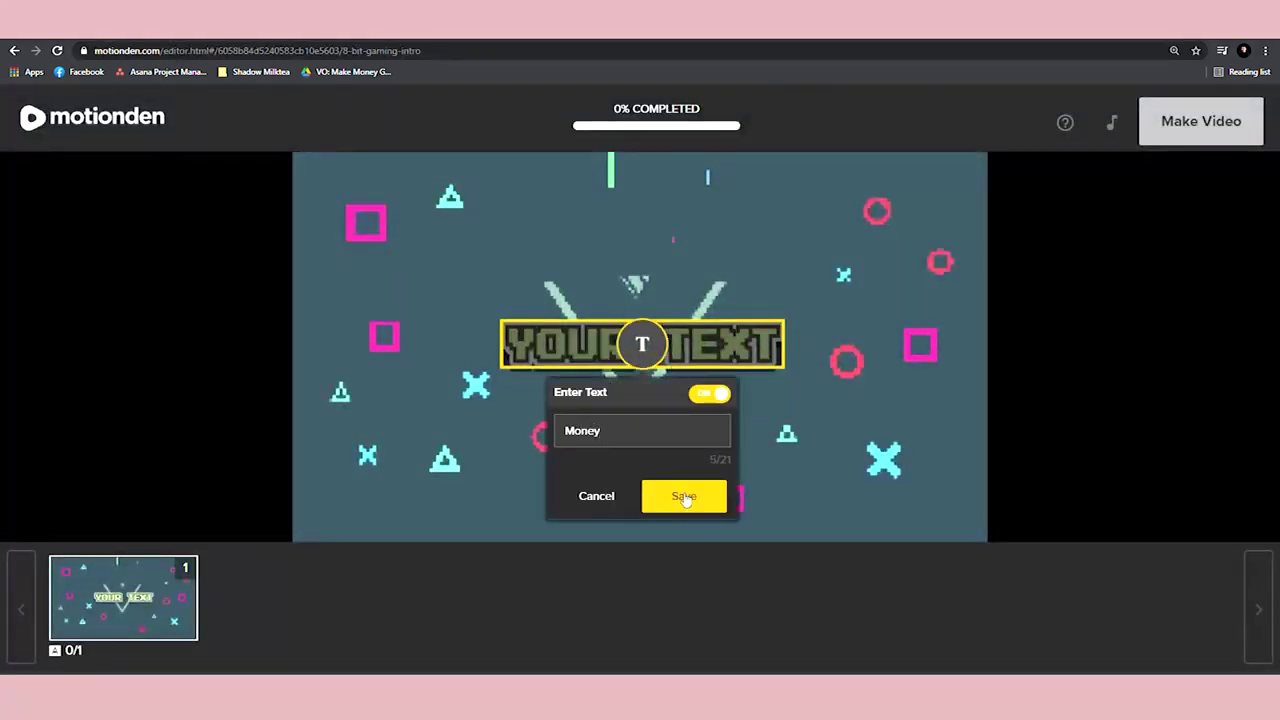
{"action": "left_click", "coordinate": [684, 497]}
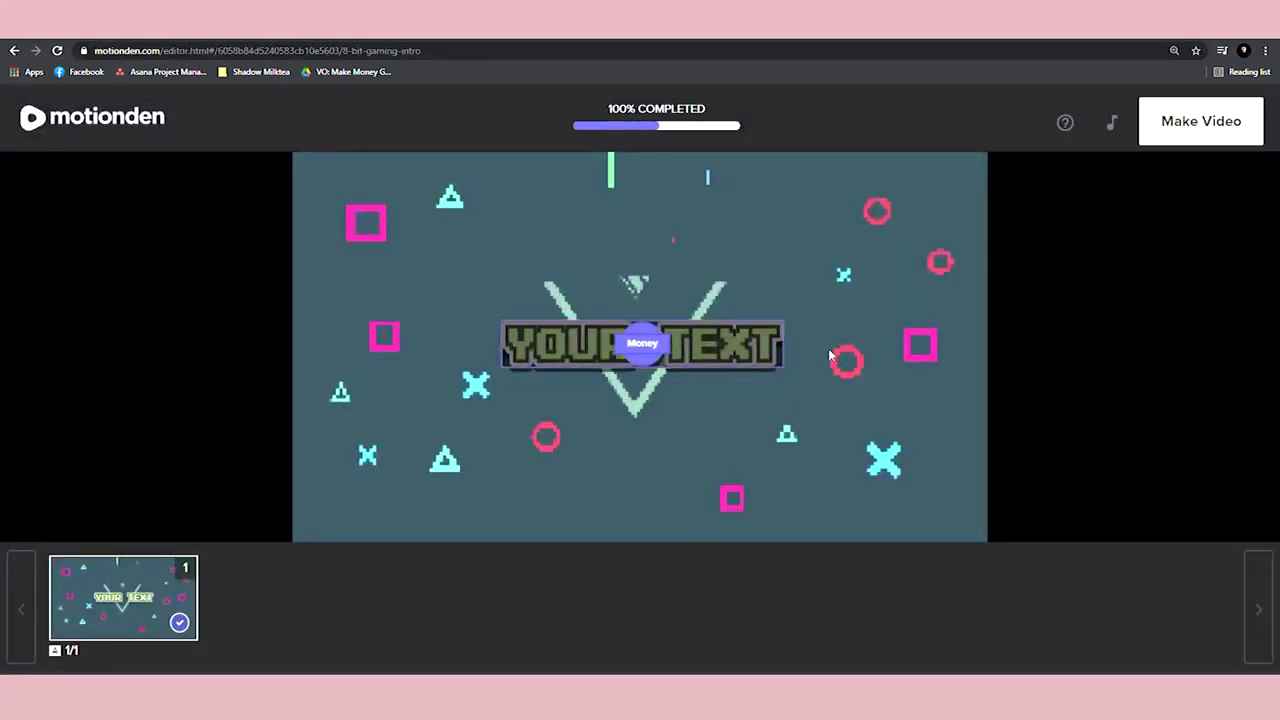
{"action": "left_click", "coordinate": [1198, 118]}
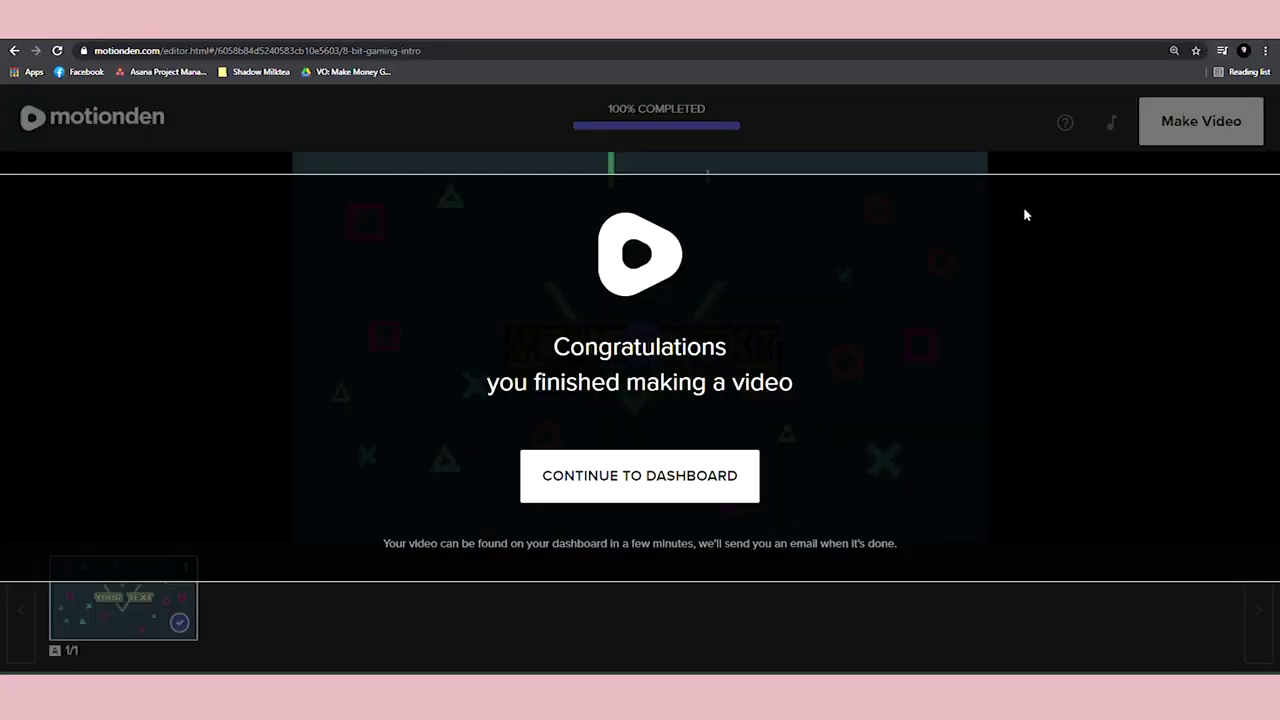
Go to My Videos and try downloading the Money Rainbow Blast video.
{"action": "left_click", "coordinate": [673, 484]}
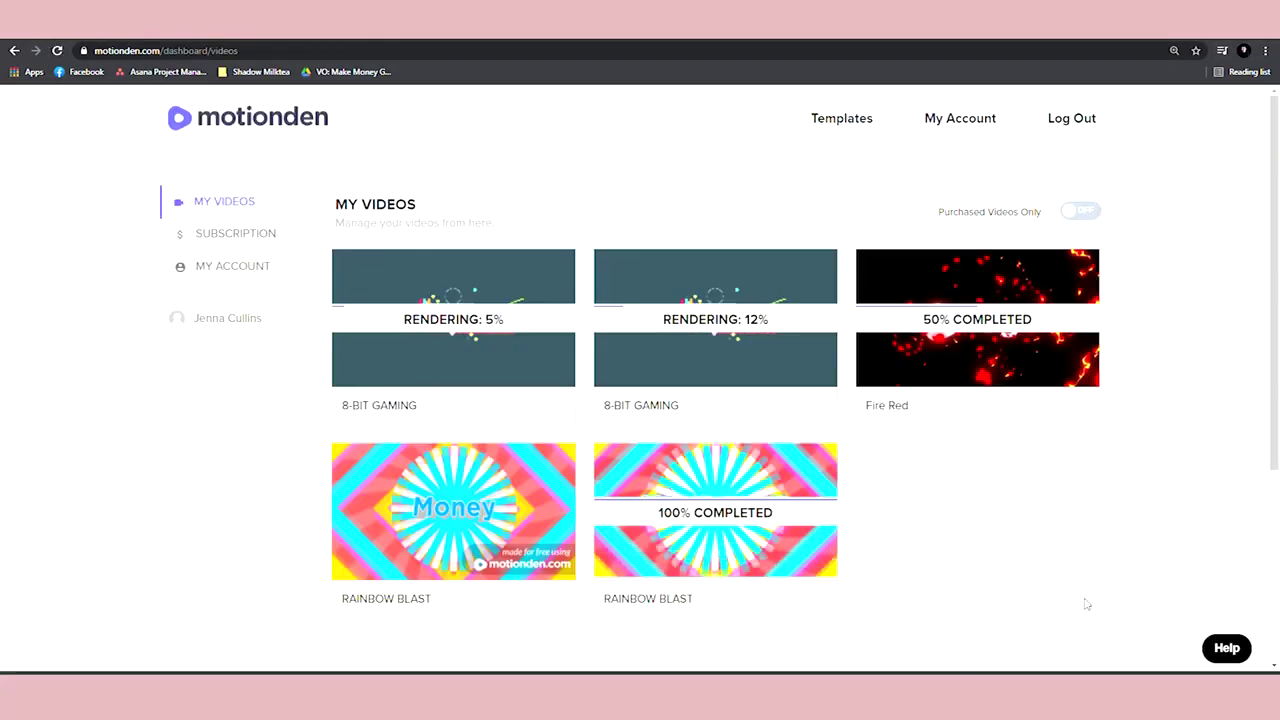
{"action": "mouse_move", "coordinate": [412, 558]}
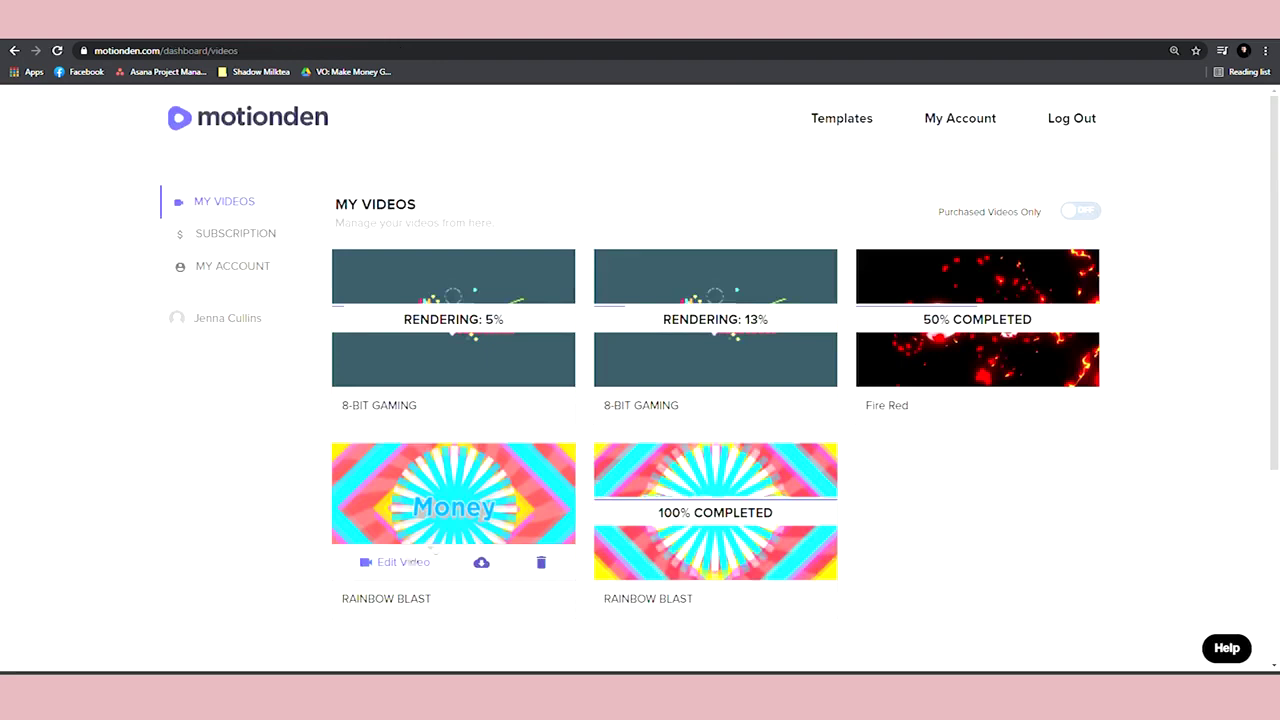
{"action": "left_click", "coordinate": [482, 564]}
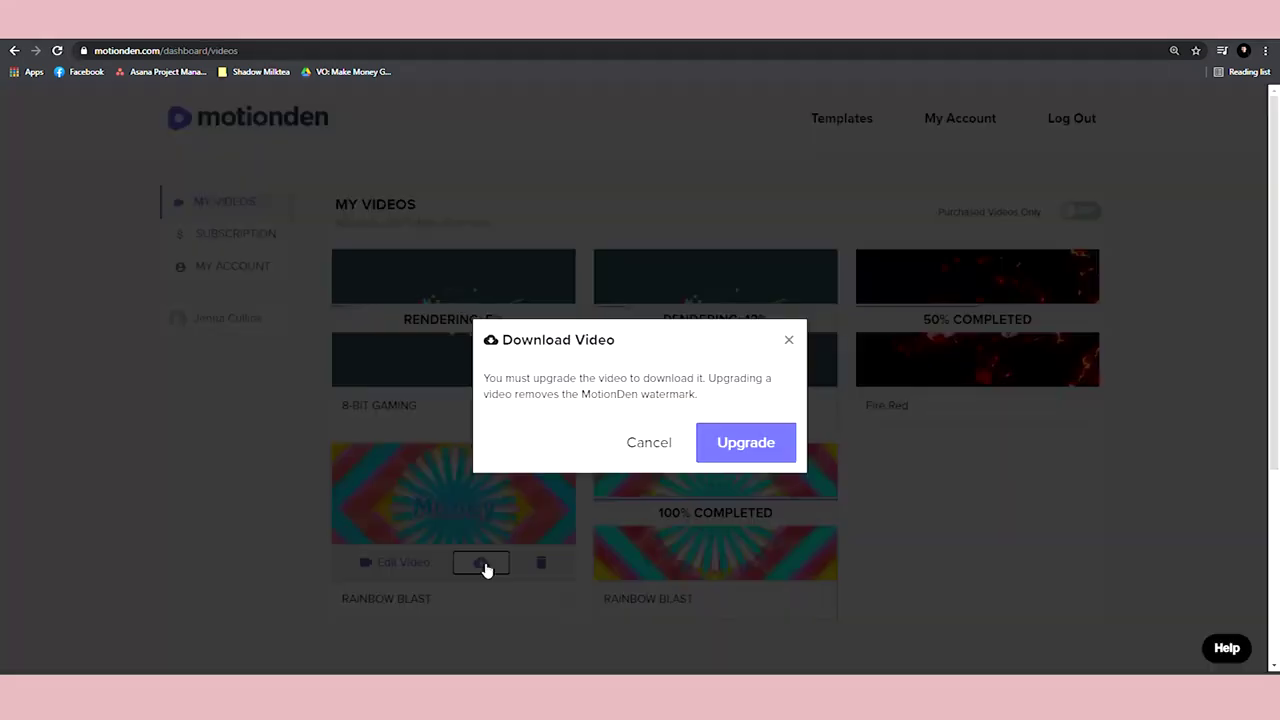
Upgrade to download and compare the $9 per video and $29/mo yearly plans.
{"action": "left_click", "coordinate": [718, 447]}
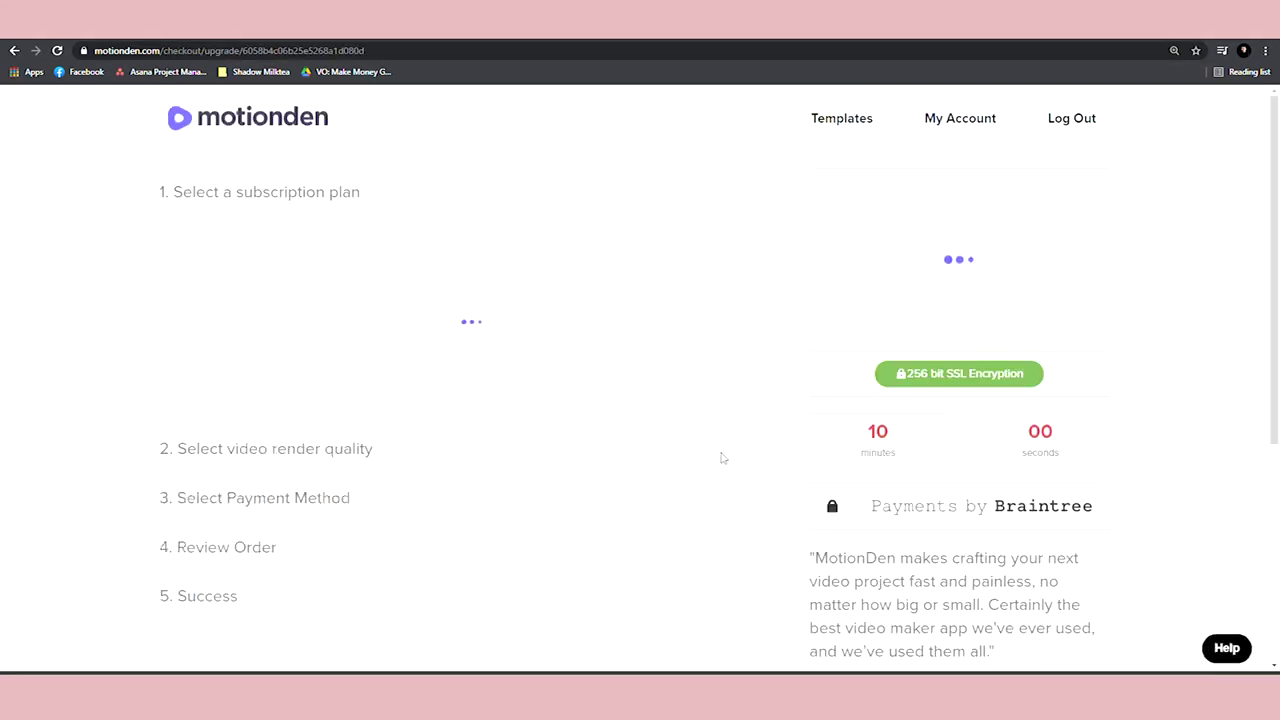
{"action": "scroll", "coordinate": [421, 455], "scroll_direction": "down", "scroll_amount": 1}
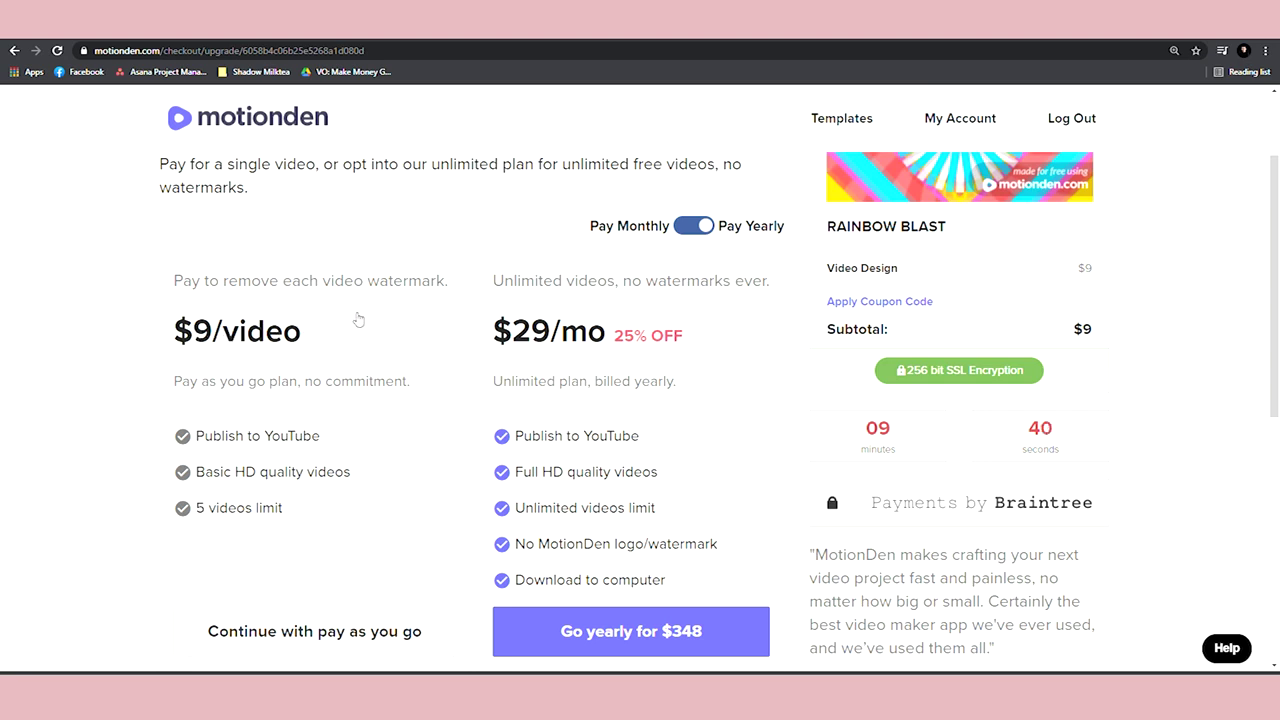
{"action": "scroll", "coordinate": [1065, 251], "scroll_direction": "up", "scroll_amount": 2}
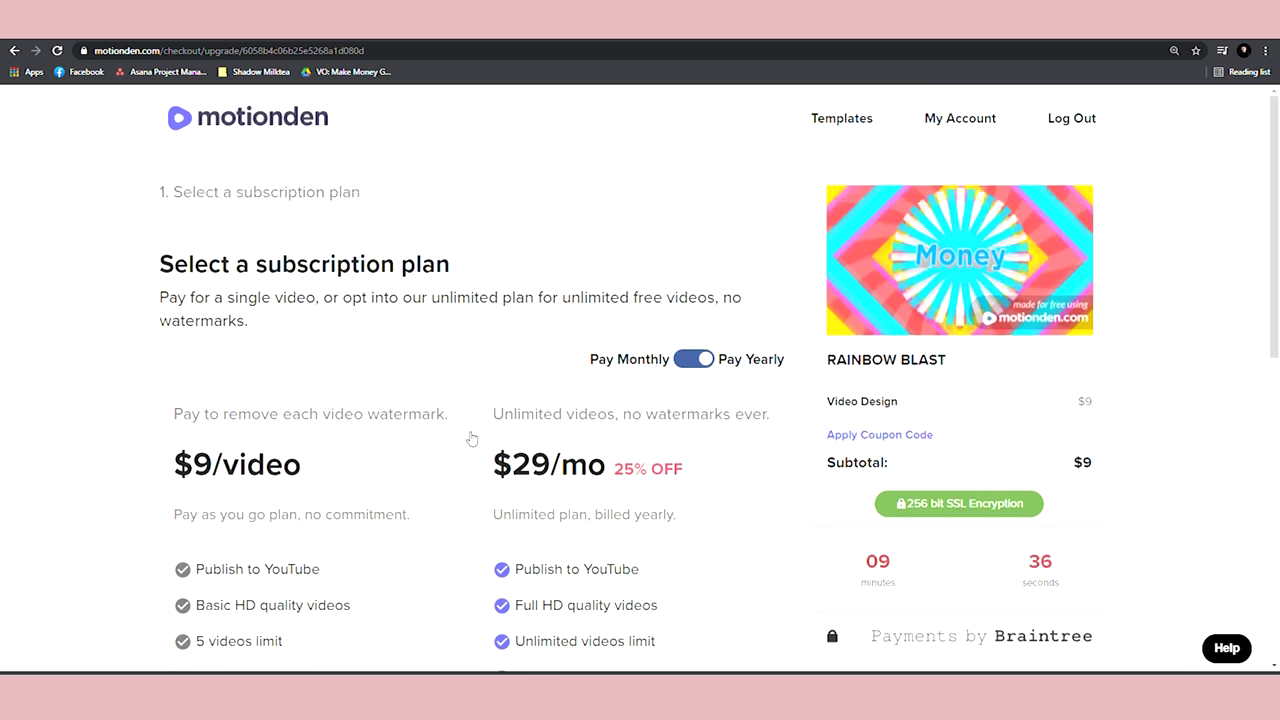
{"action": "scroll", "coordinate": [490, 400], "scroll_direction": "down", "scroll_amount": 1}
{"action": "scroll", "coordinate": [490, 400], "scroll_direction": "down", "scroll_amount": 1}
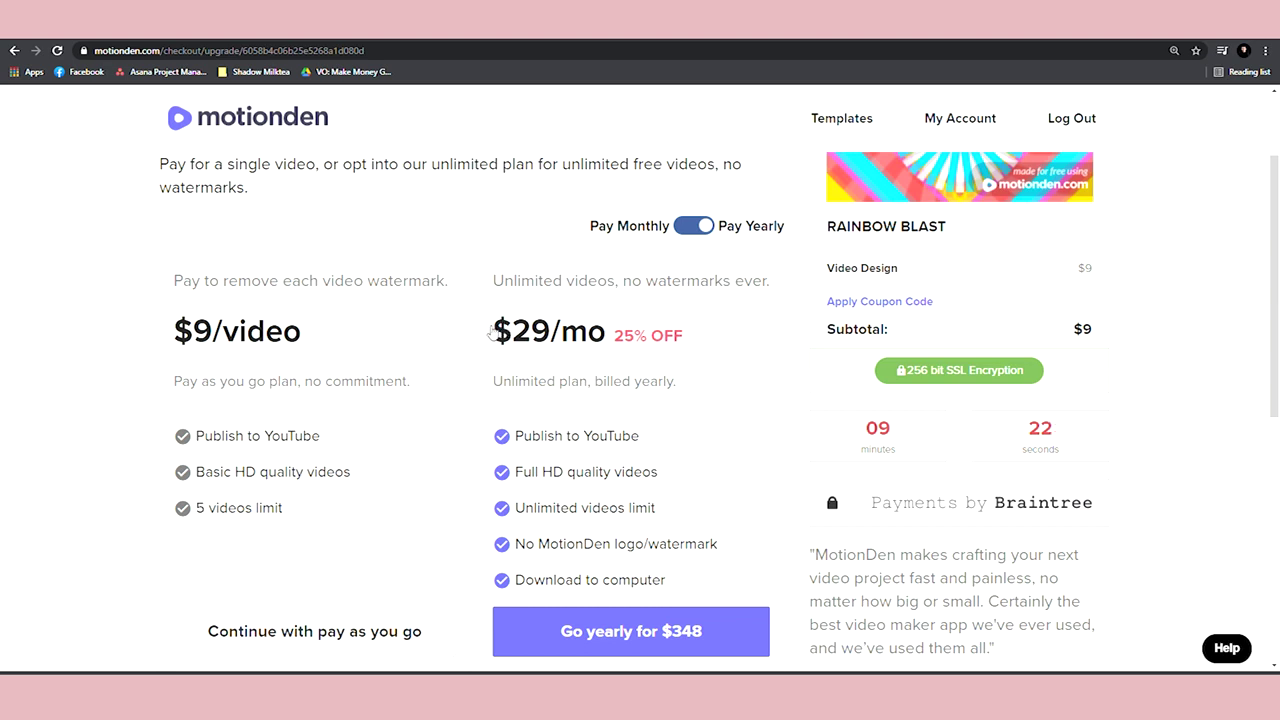
Highlight the $29/mo price and no-watermark description, then return to the templates gallery.
{"action": "left_click_drag", "start_coordinate": [493, 333], "coordinate": [606, 337]}
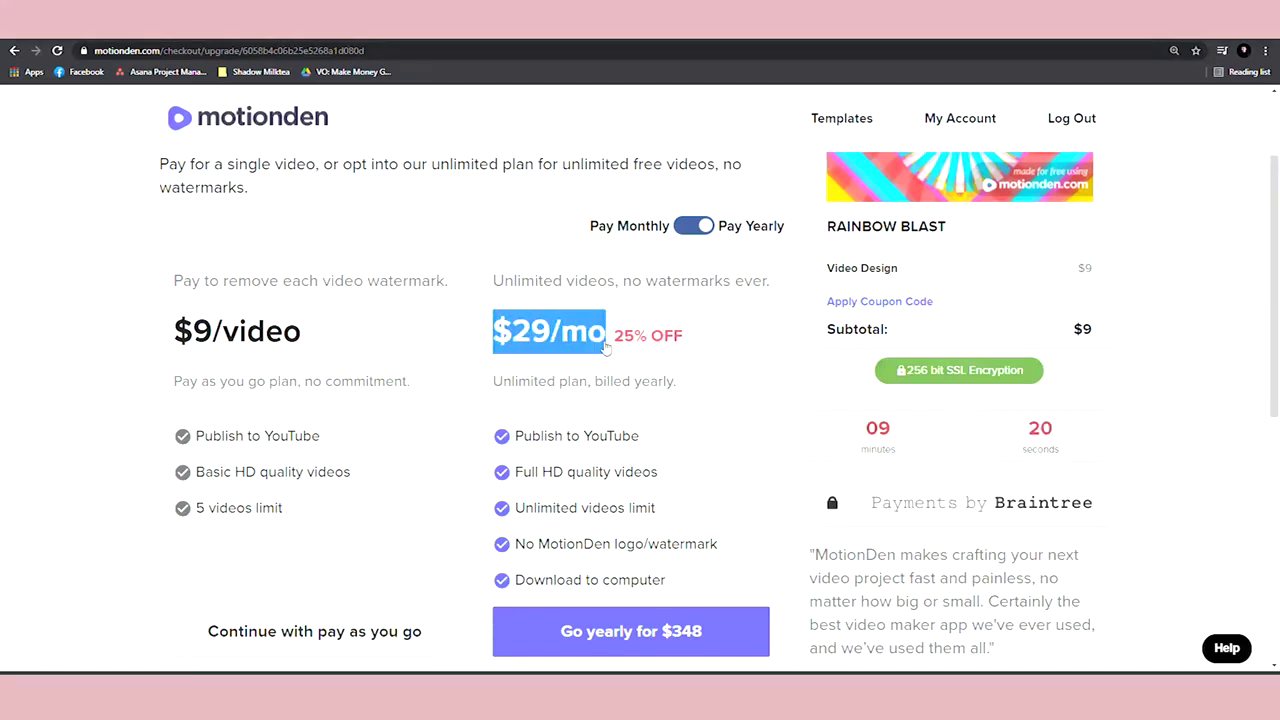
{"action": "left_click_drag", "start_coordinate": [494, 283], "coordinate": [777, 299]}
{"action": "left_click", "coordinate": [766, 372]}
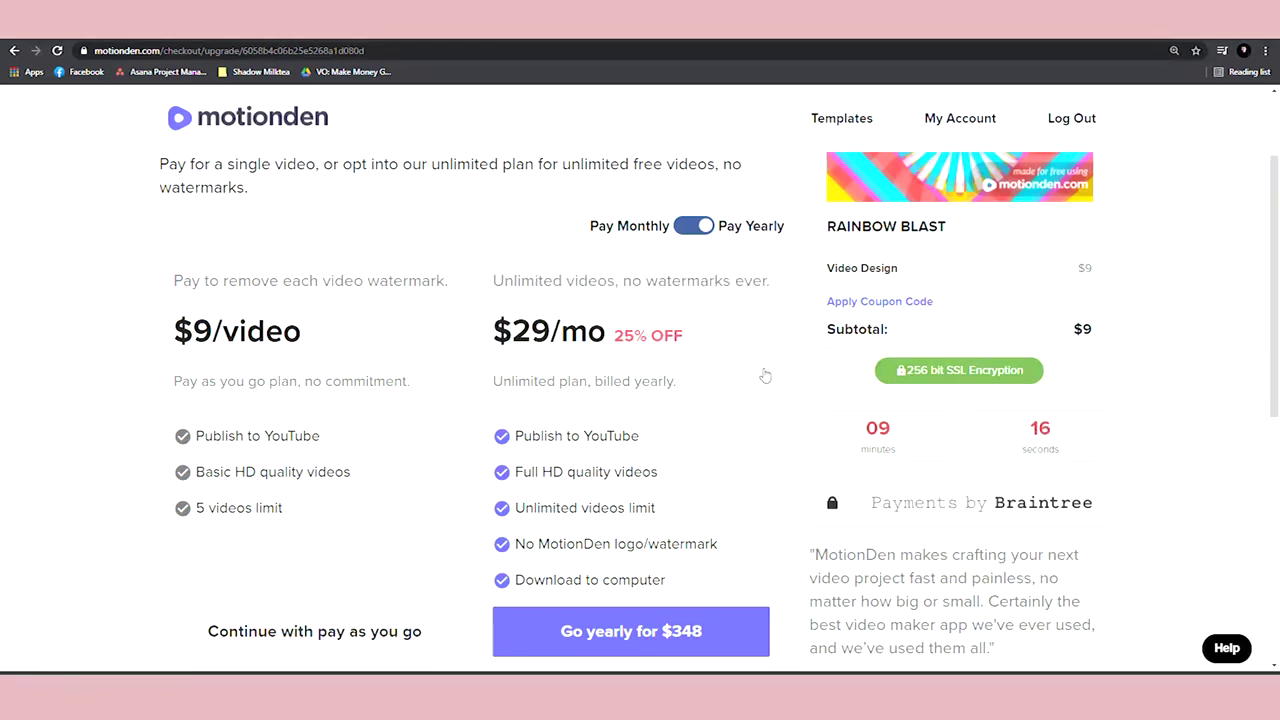
{"action": "key", "text": "alt+Left"}
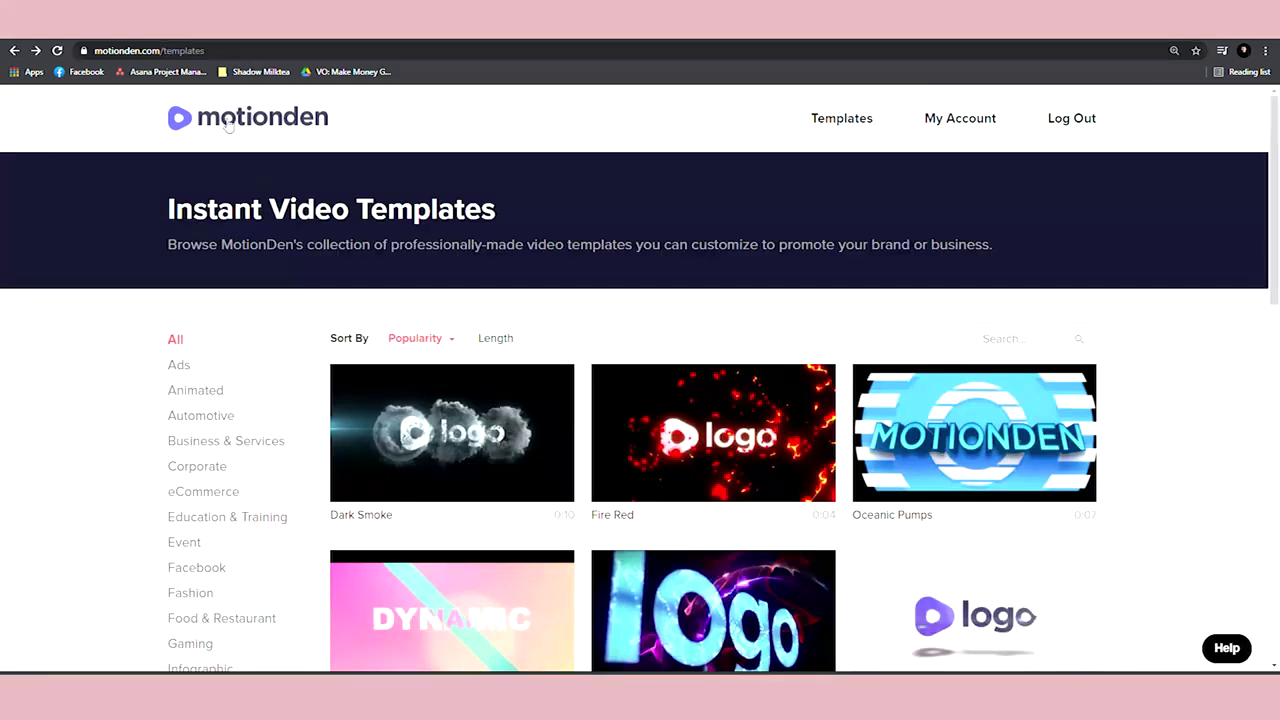
{"action": "scroll", "coordinate": [677, 457], "scroll_direction": "down", "scroll_amount": 2}
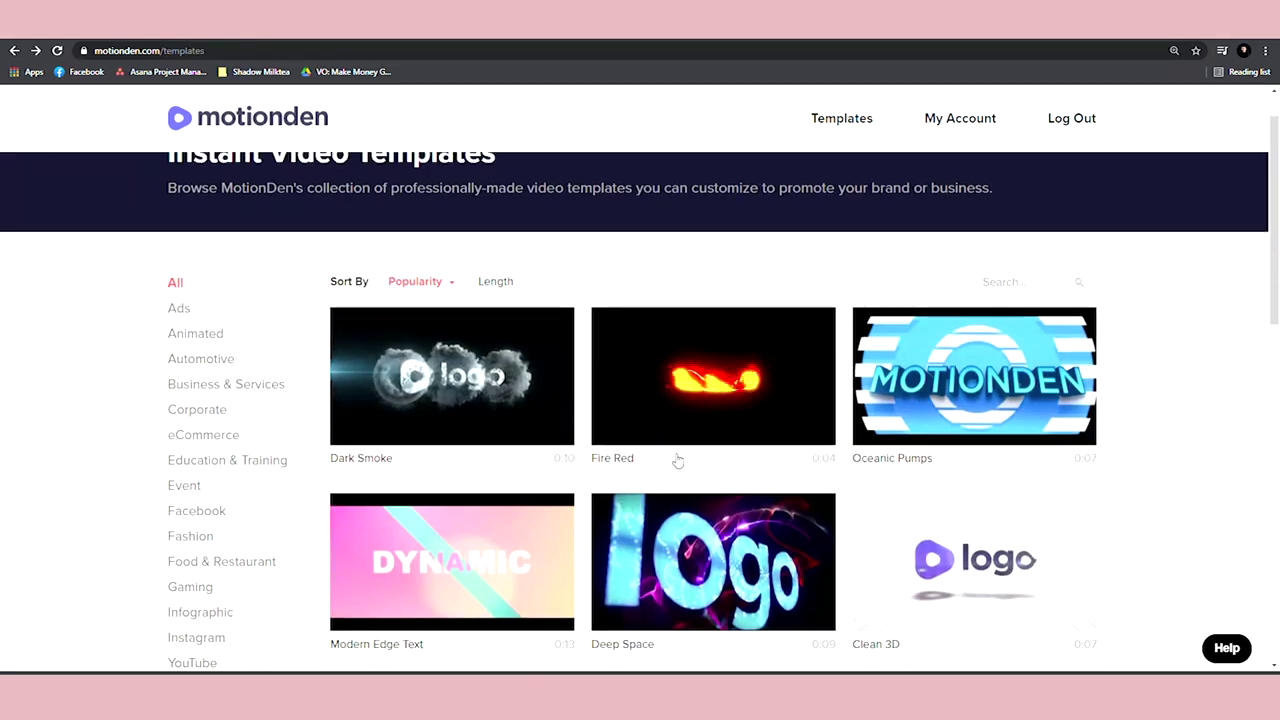
{"action": "scroll", "coordinate": [579, 393], "scroll_direction": "down", "scroll_amount": 1}
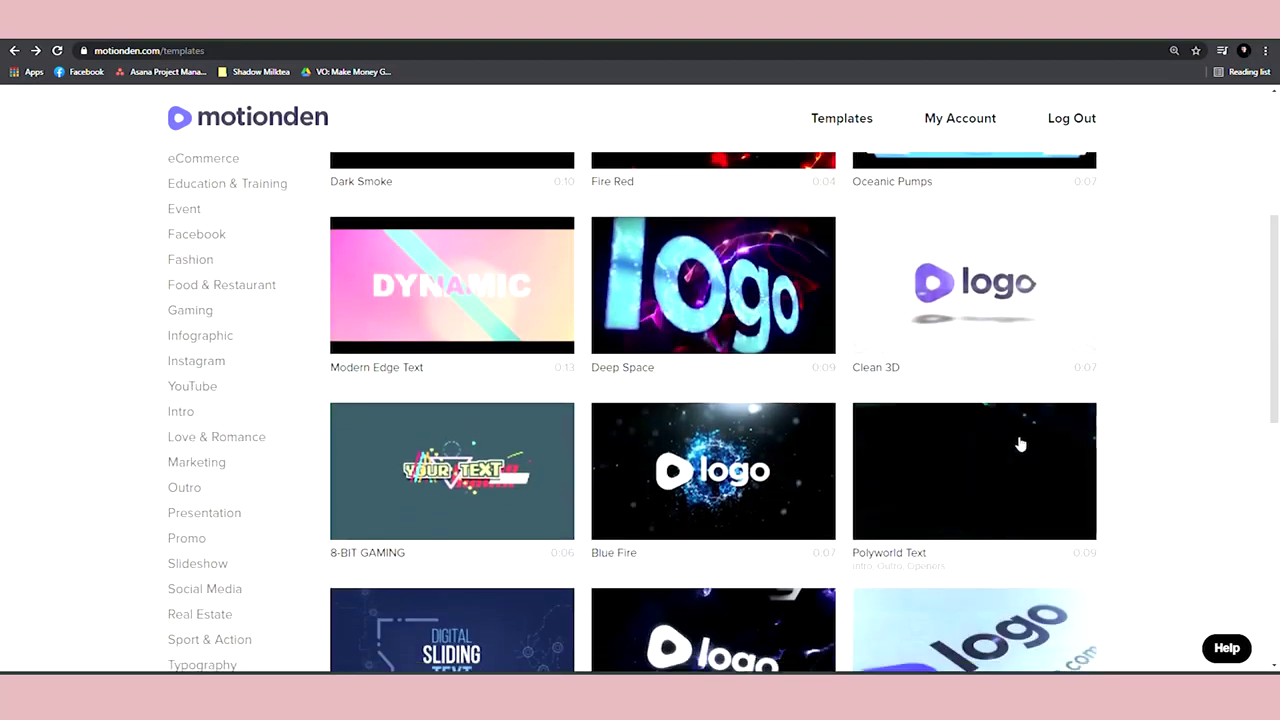
{"action": "scroll", "coordinate": [494, 463], "scroll_direction": "down", "scroll_amount": 2}
{"action": "scroll", "coordinate": [860, 476], "scroll_direction": "down", "scroll_amount": 1}
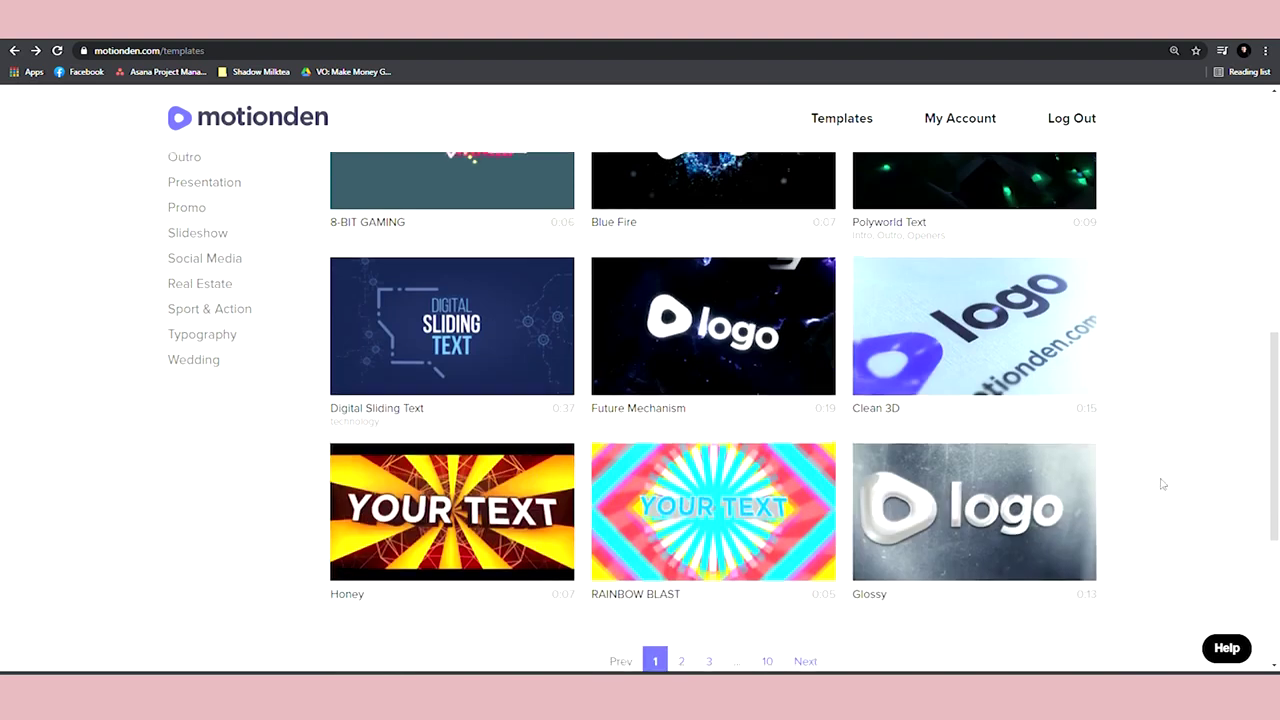
{"action": "scroll", "coordinate": [1163, 484], "scroll_direction": "up", "scroll_amount": 4}
{"action": "scroll", "coordinate": [1163, 484], "scroll_direction": "up", "scroll_amount": 2}
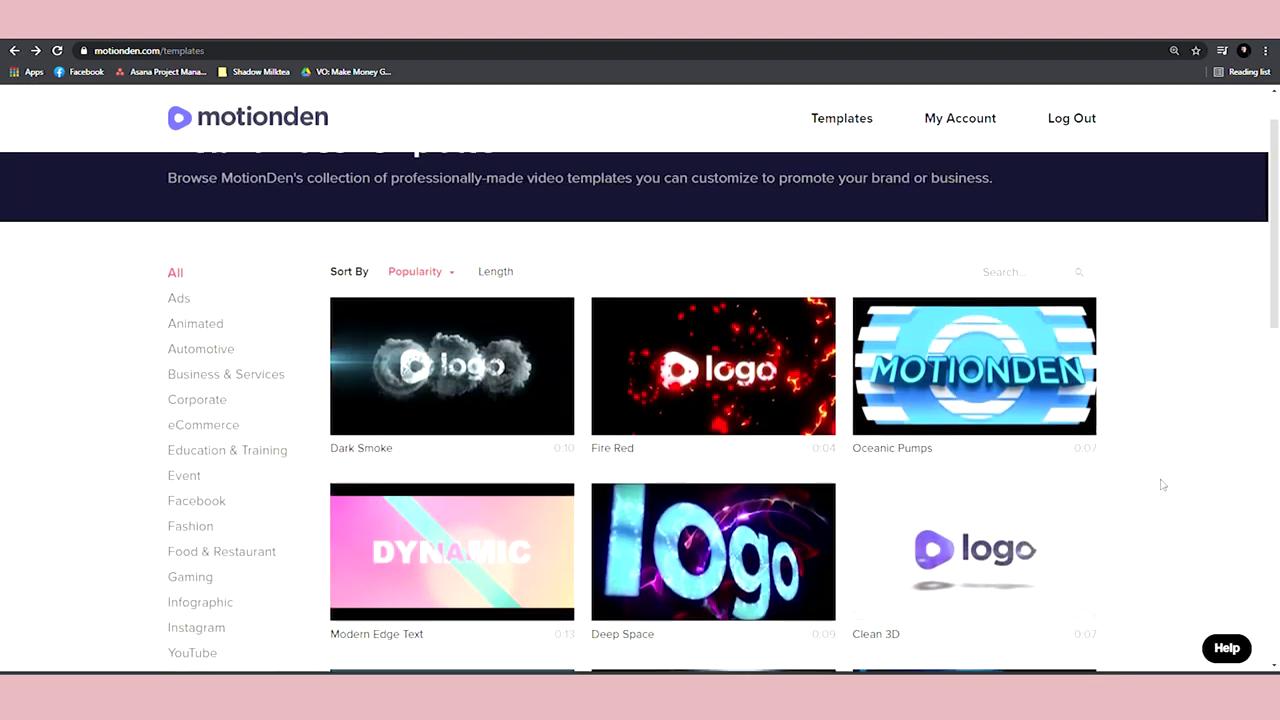